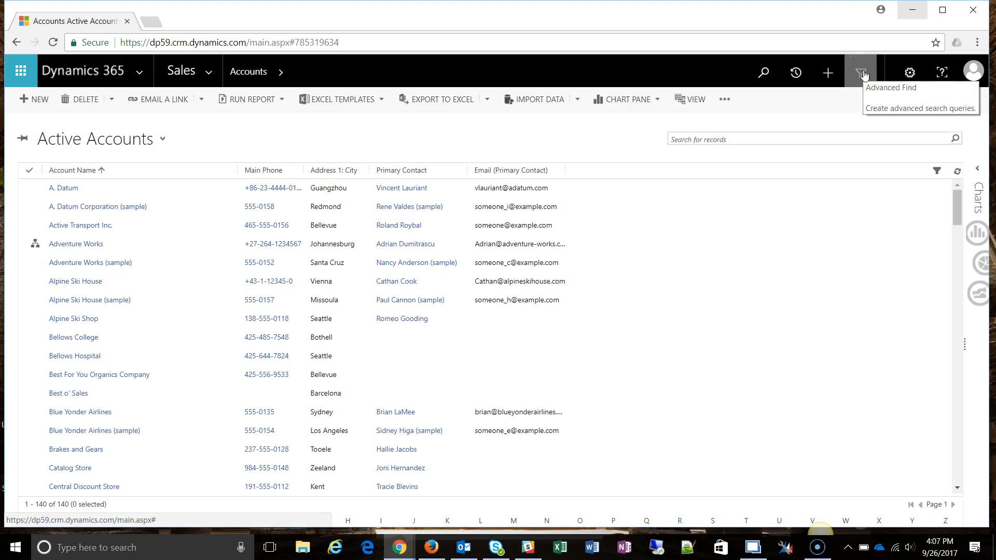
Step: Open Advanced Find for accounts, view the criteria of the My Active Accounts saved view, and start a new blank query
click(863, 75)
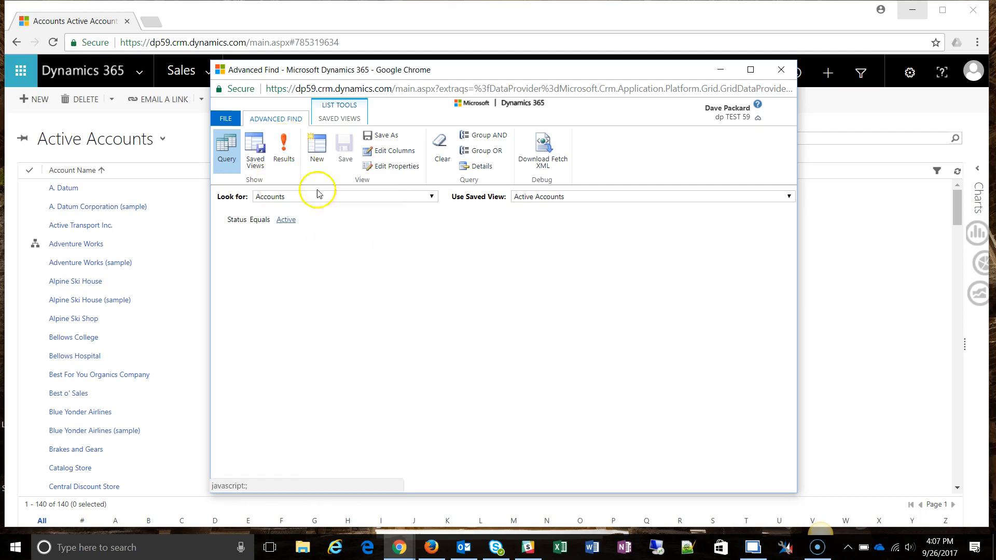
mouse_move(293, 221)
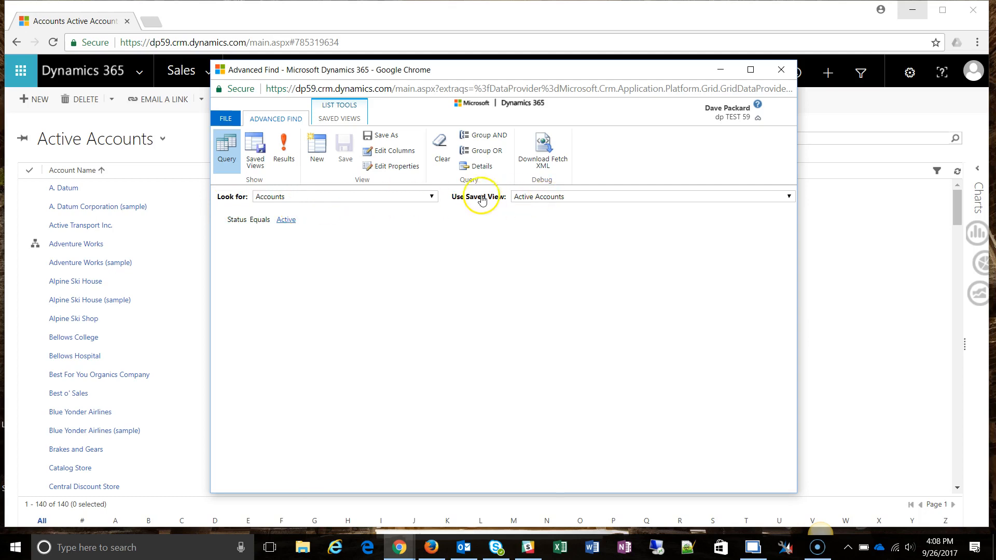
click(573, 203)
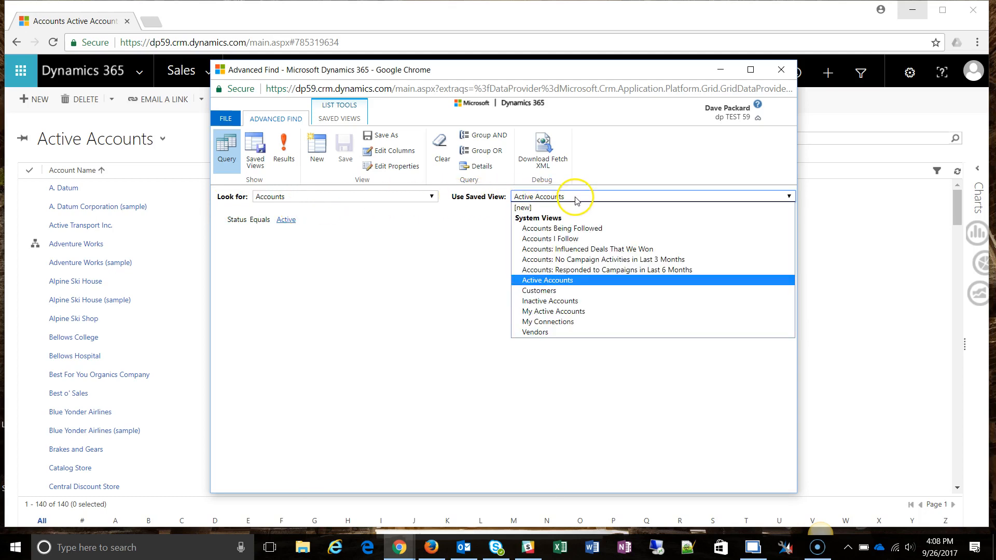
click(560, 312)
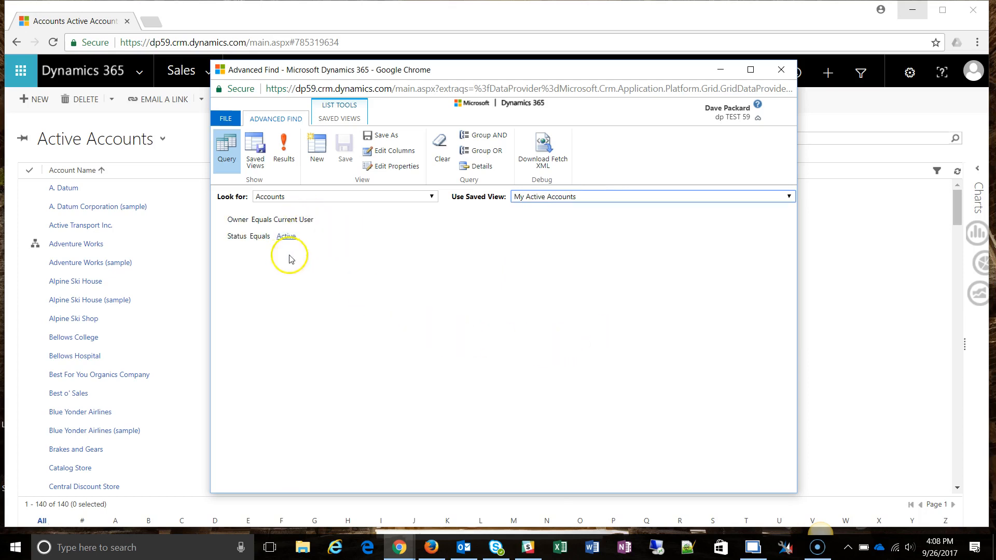
click(539, 198)
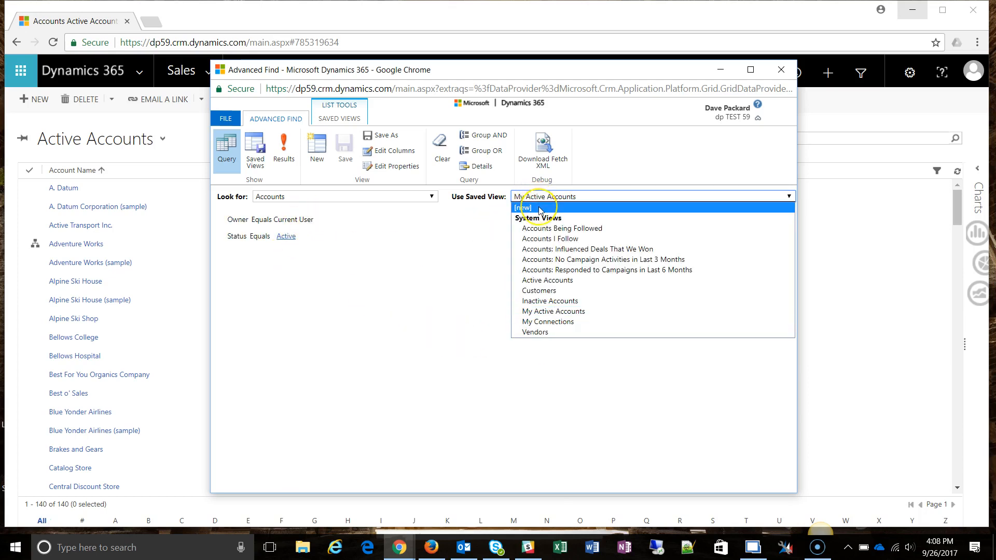
click(540, 208)
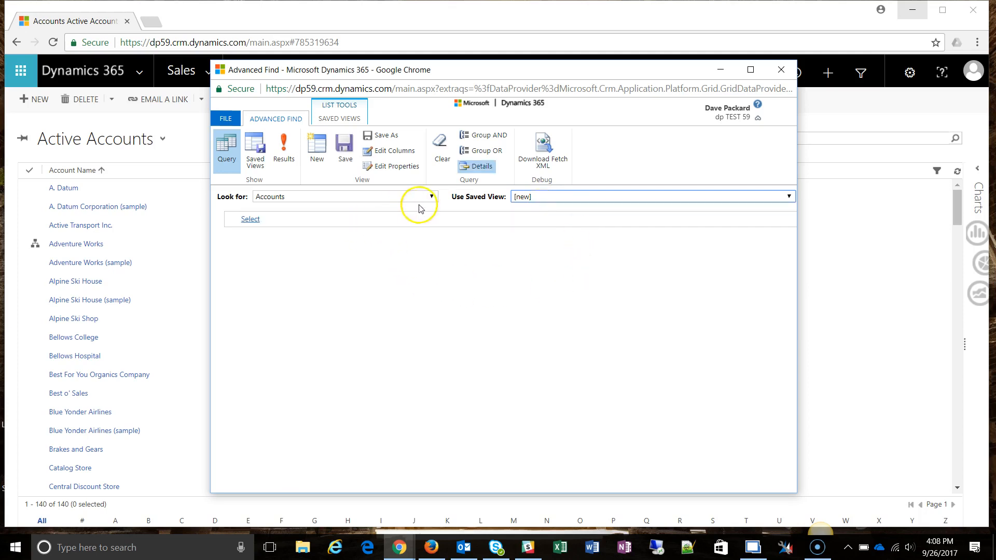
Step: Switch the query's record type to Contacts and back to Accounts
click(306, 199)
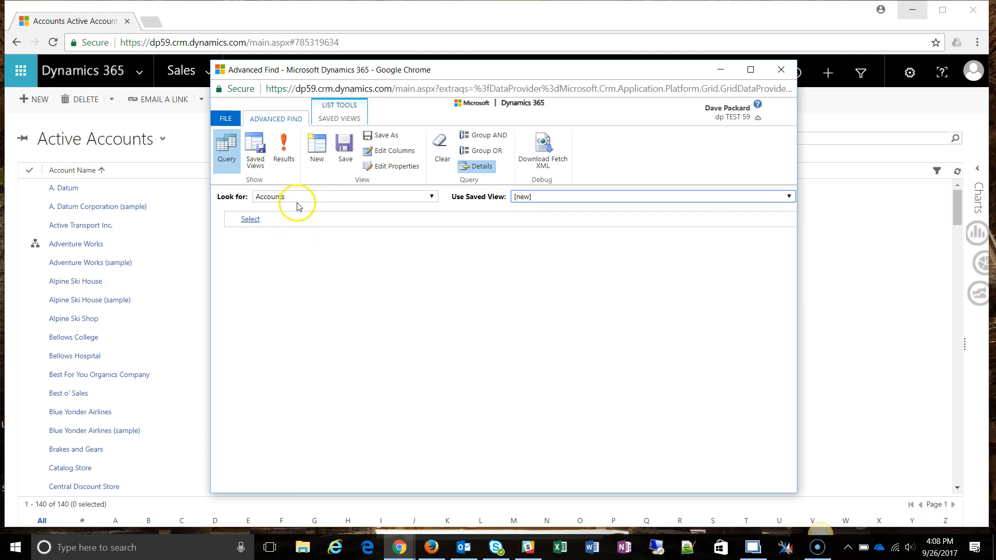
click(304, 203)
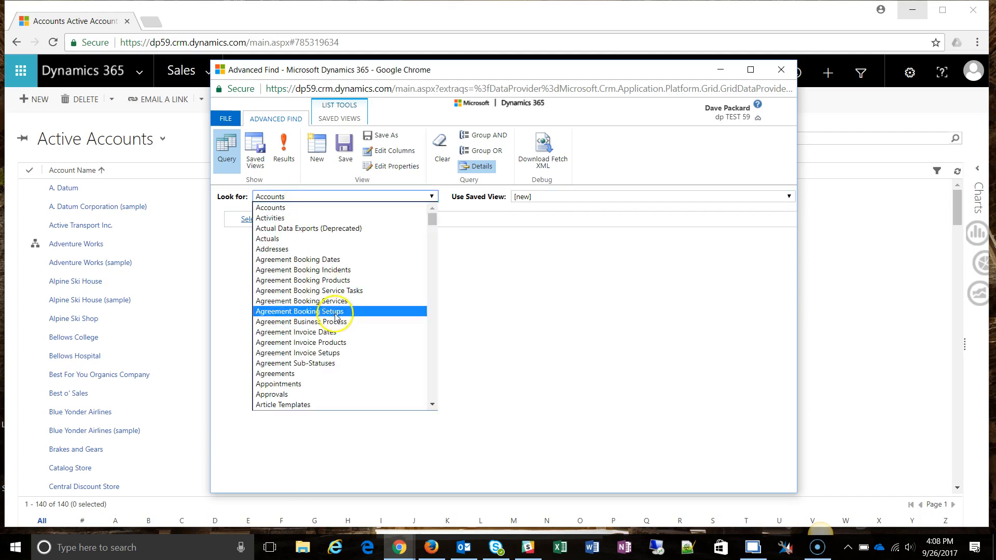
scroll(334, 318, down, 5)
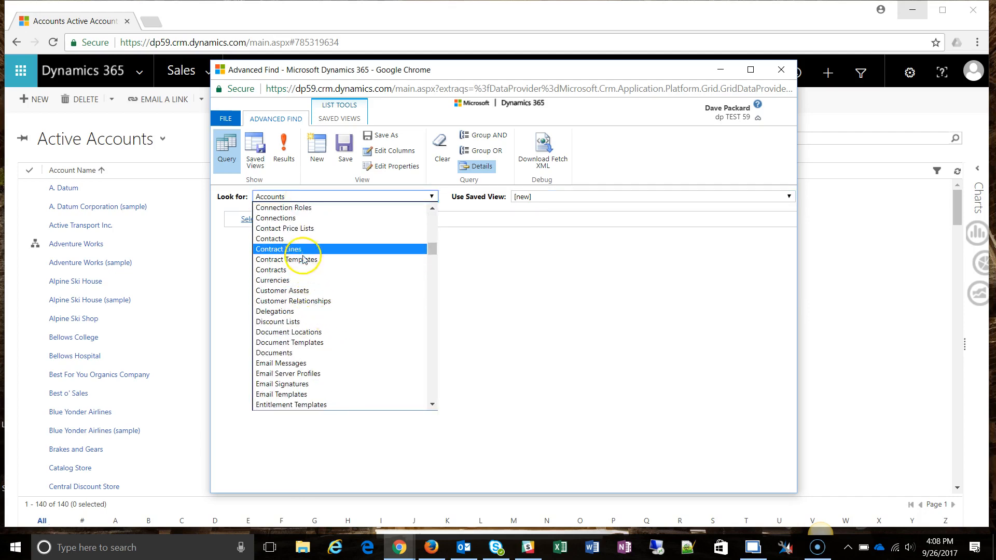
click(398, 241)
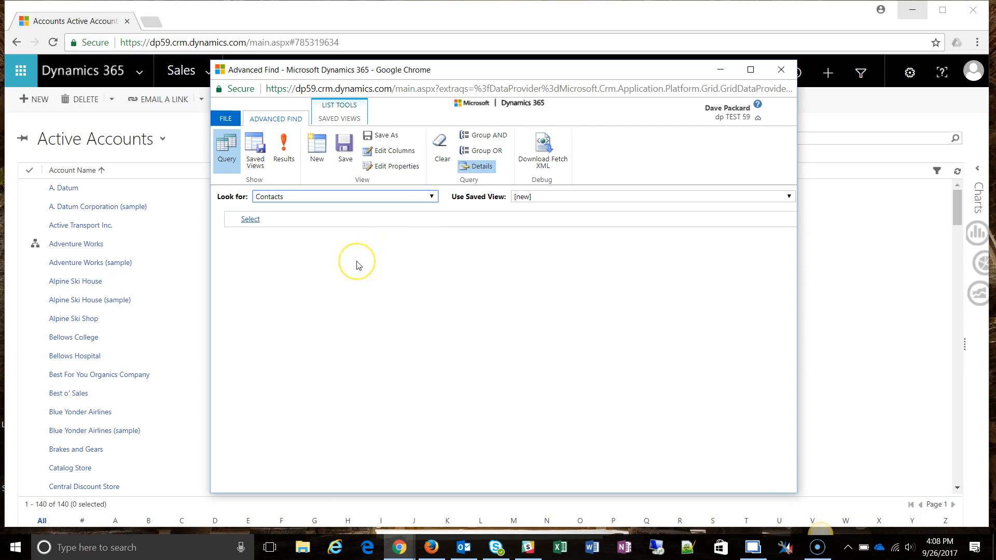
click(346, 202)
scroll(334, 255, up, 15)
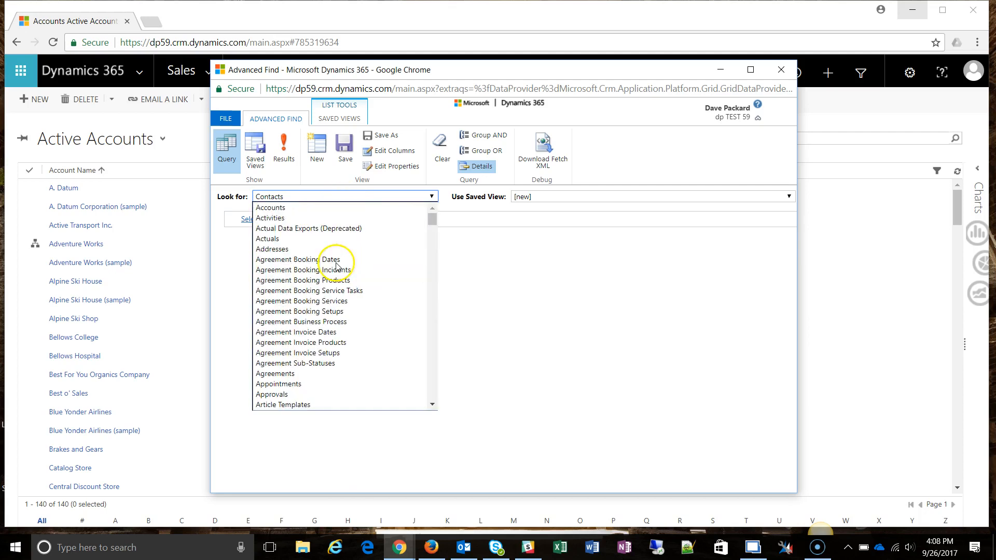
click(301, 208)
Step: Move the Advanced Find window aside and look through the account fields available as query criteria
drag(445, 74, 600, 199)
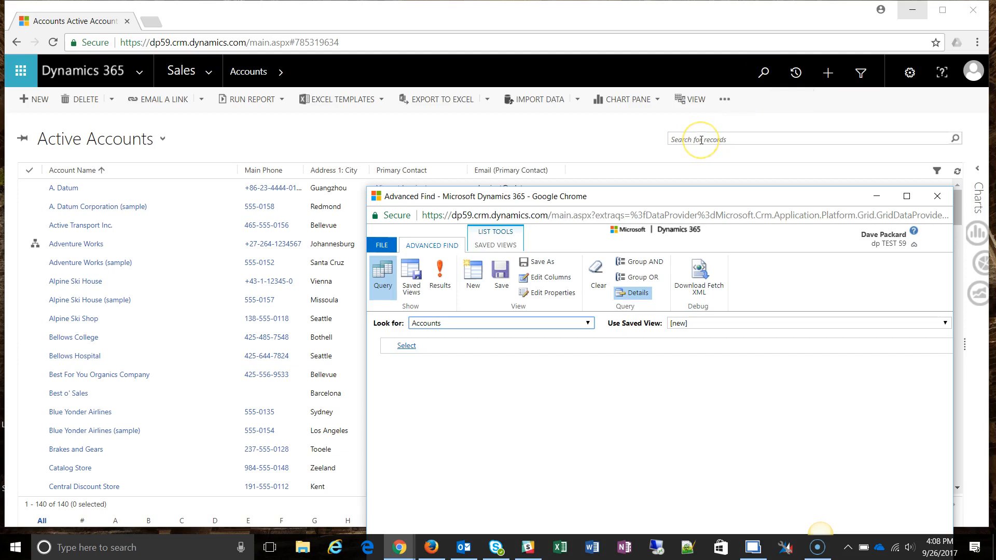
drag(638, 203, 659, 93)
click(459, 239)
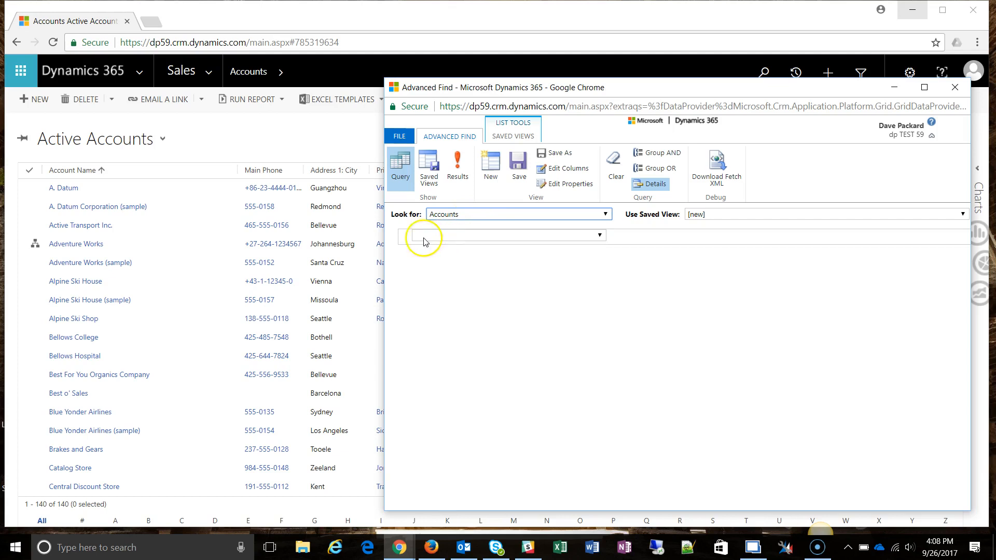
mouse_move(482, 243)
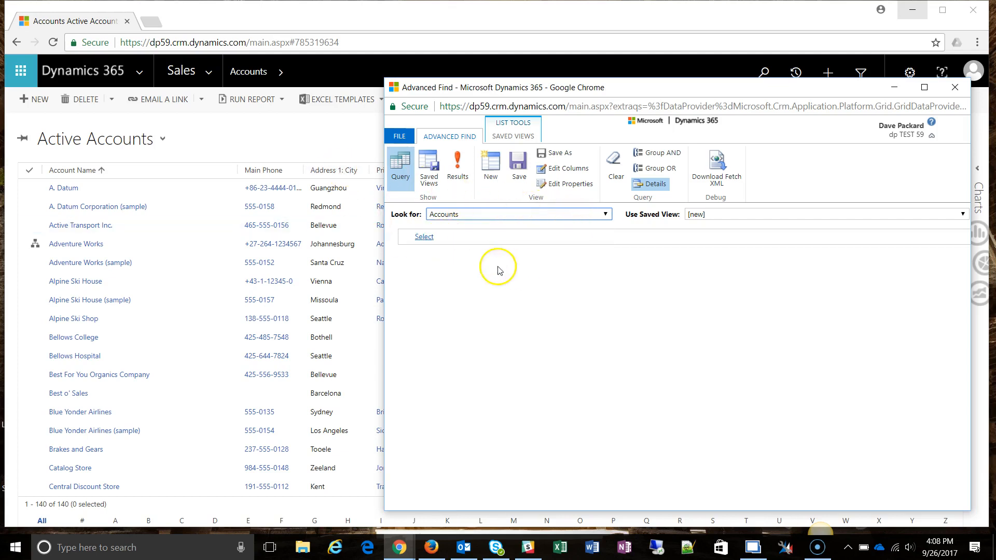
click(549, 240)
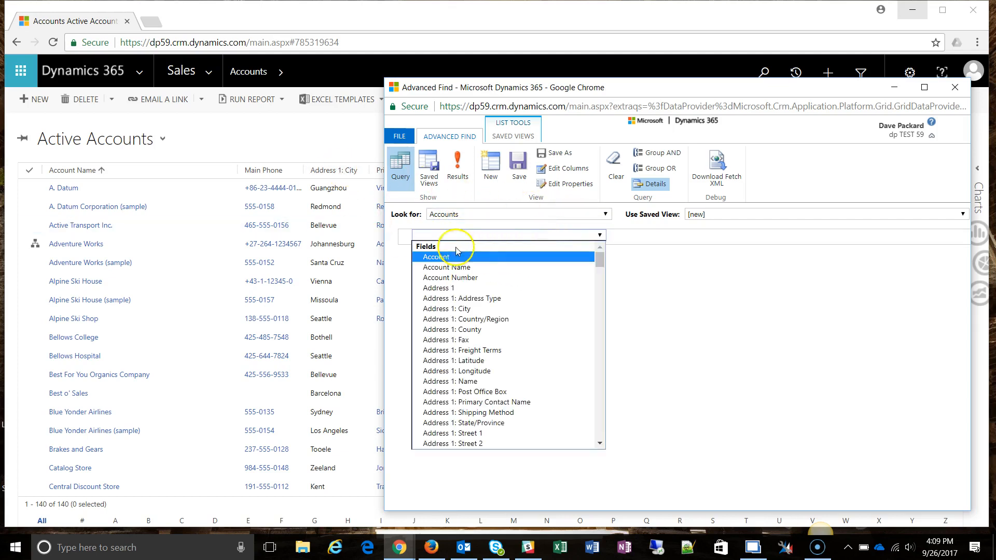
scroll(467, 275, down, 12)
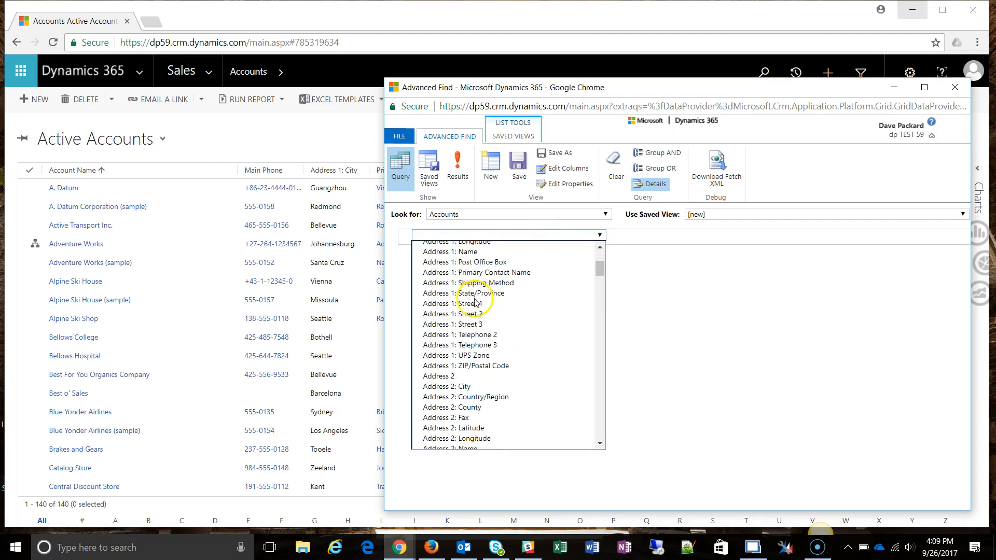
scroll(476, 303, down, 15)
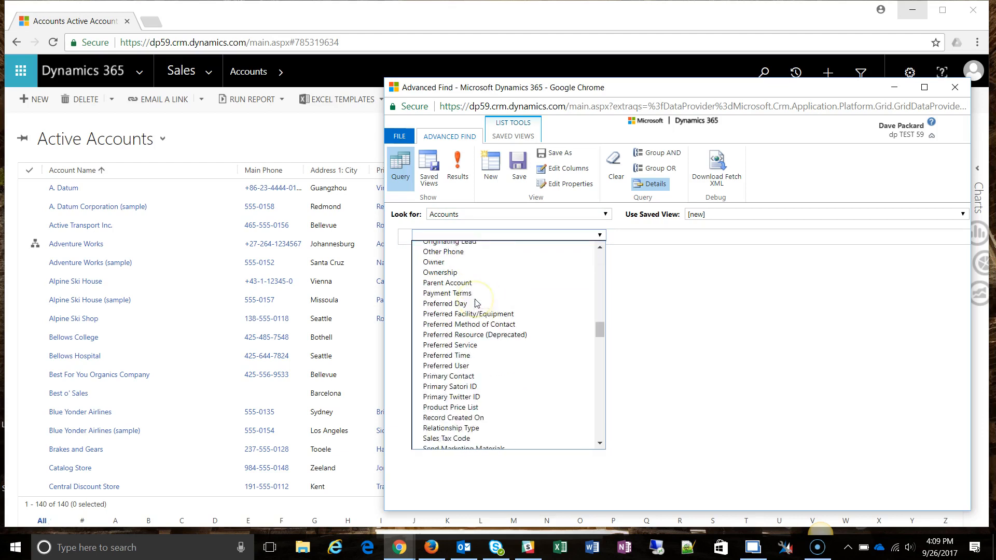
scroll(488, 304, up, 10)
scroll(497, 305, up, 15)
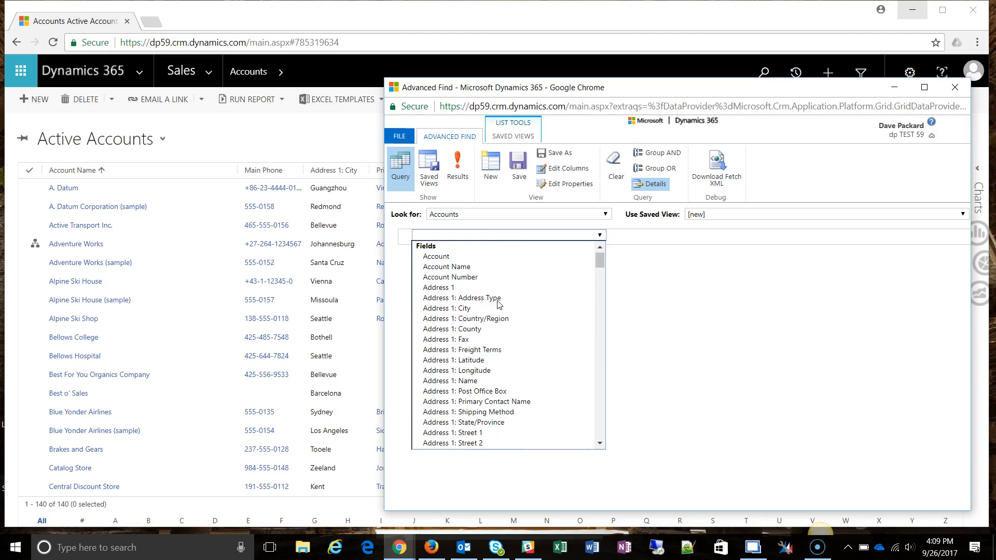
click(503, 304)
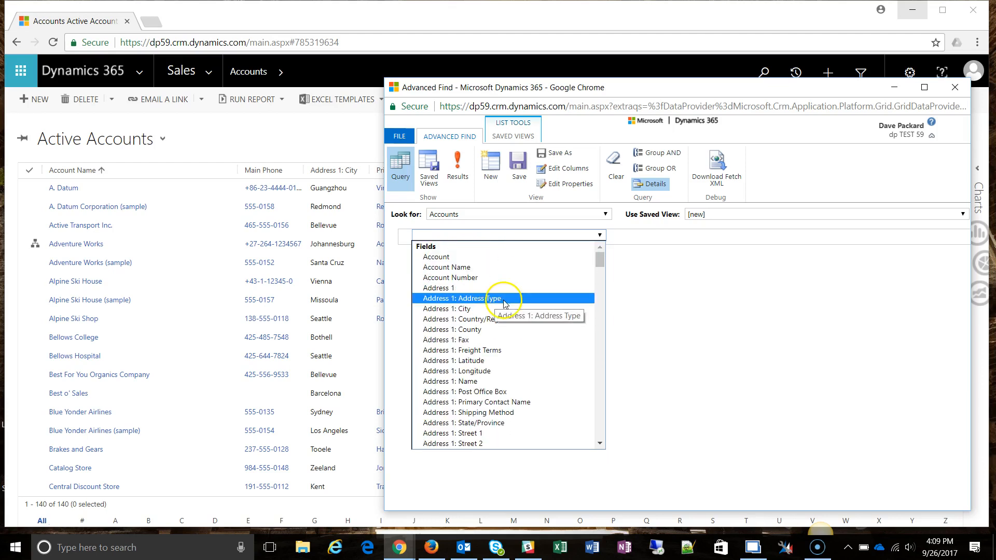
Step: Open the A. Datum account record to view its fields and bring the Advanced Find window back in front
click(251, 138)
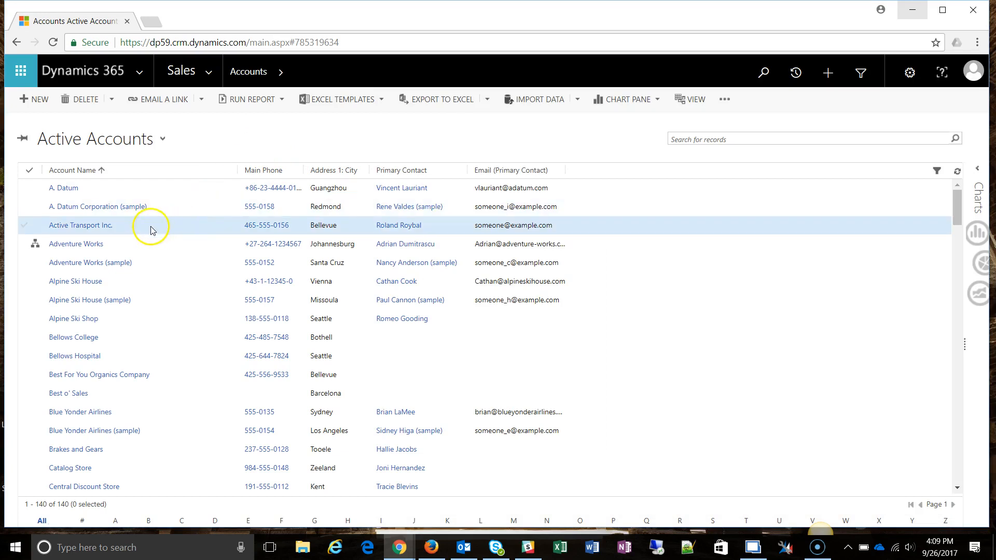
click(66, 190)
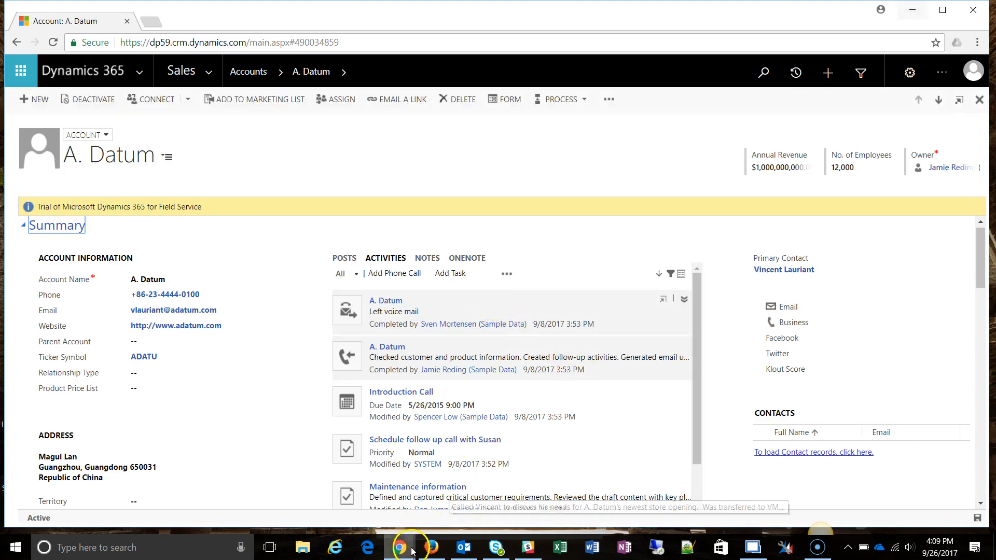
mouse_move(400, 548)
click(515, 515)
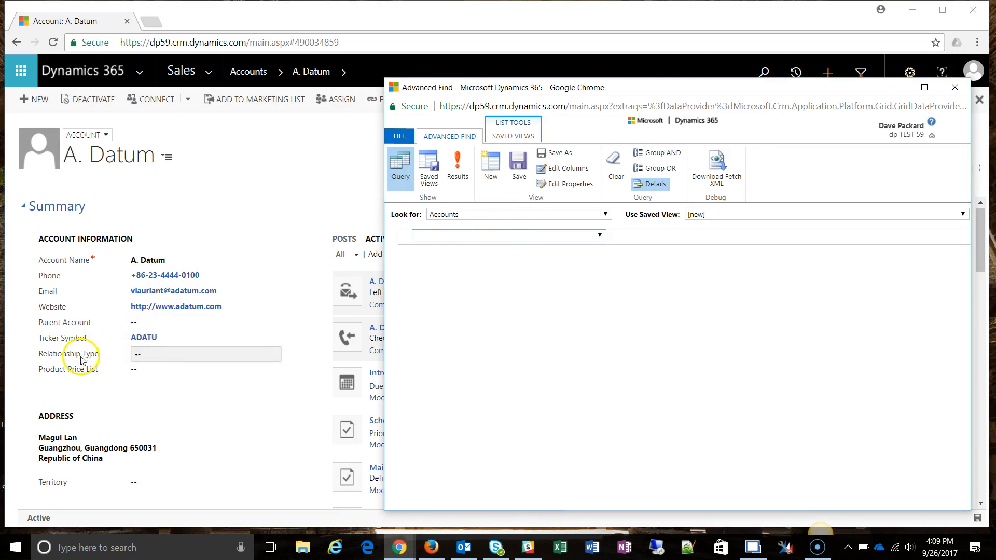
Step: Add the criterion Relationship Type Equals Customer to the accounts query and run it to show the results
click(495, 237)
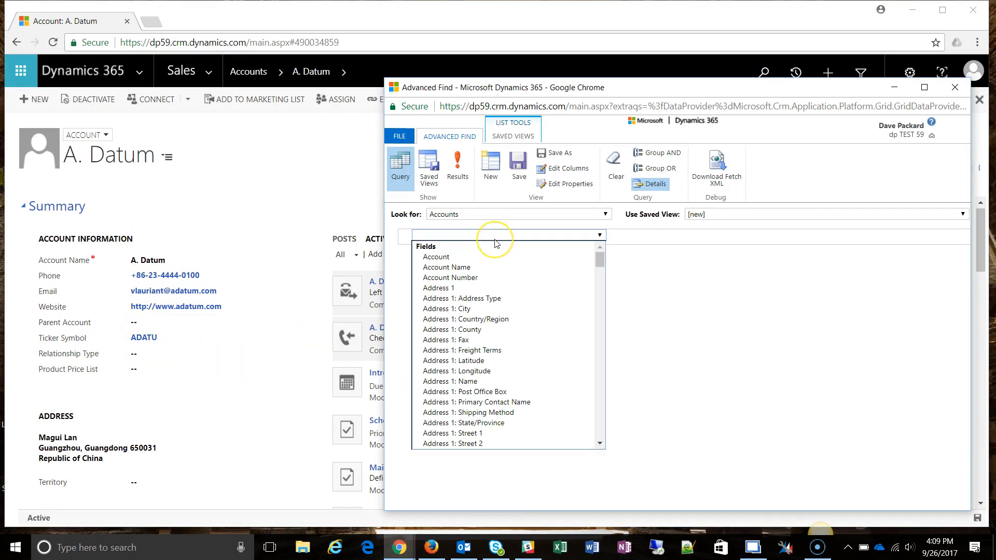
text(rel)
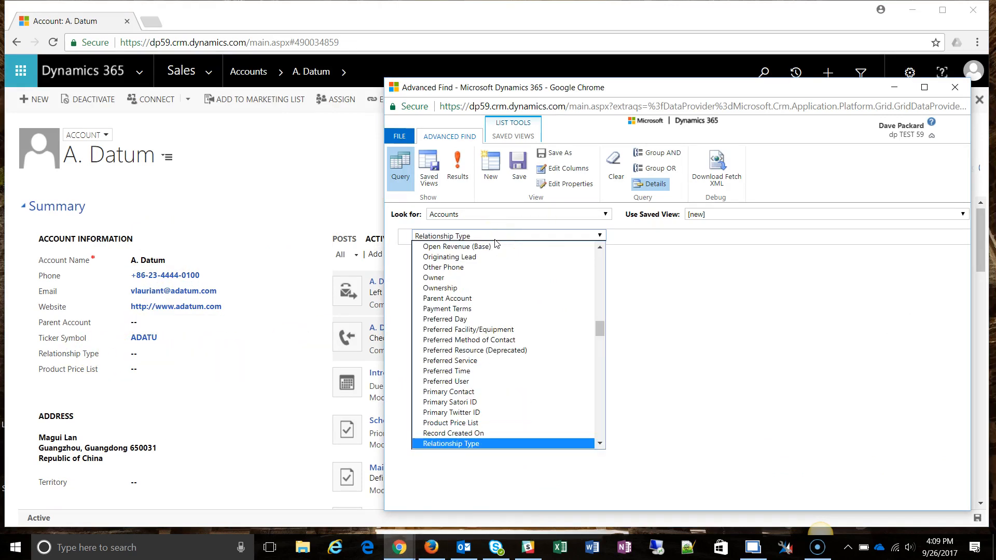
key(Return)
click(618, 239)
click(698, 238)
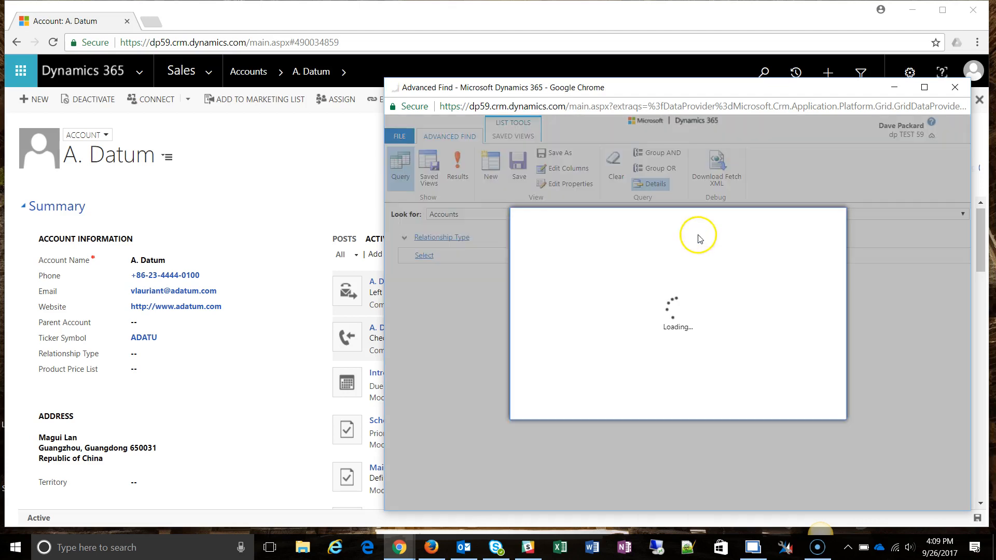
click(586, 326)
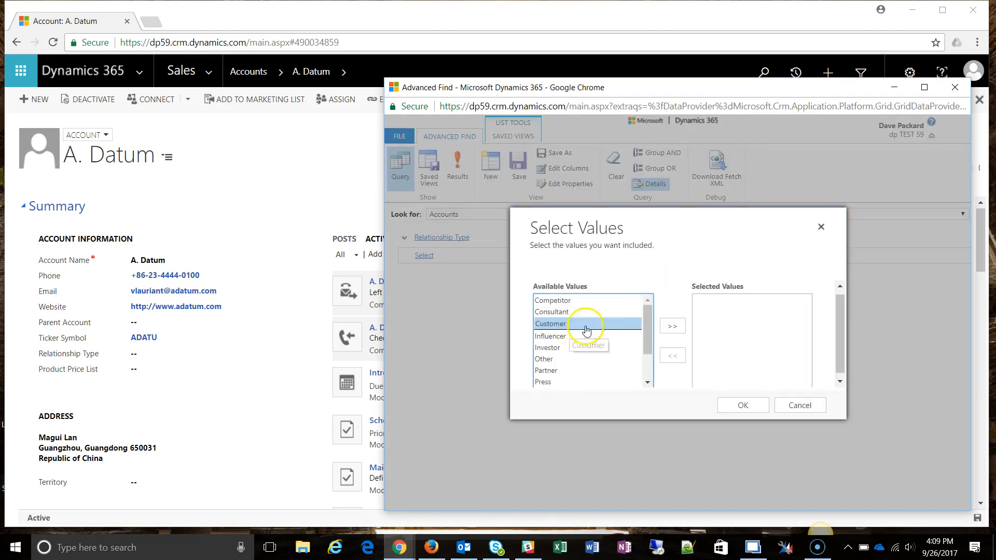
click(672, 326)
click(743, 405)
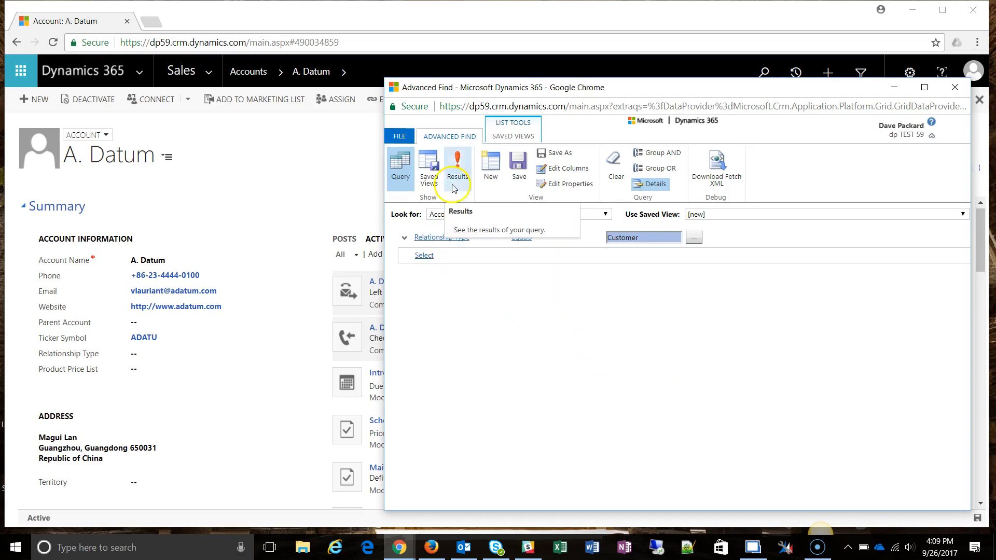
click(457, 162)
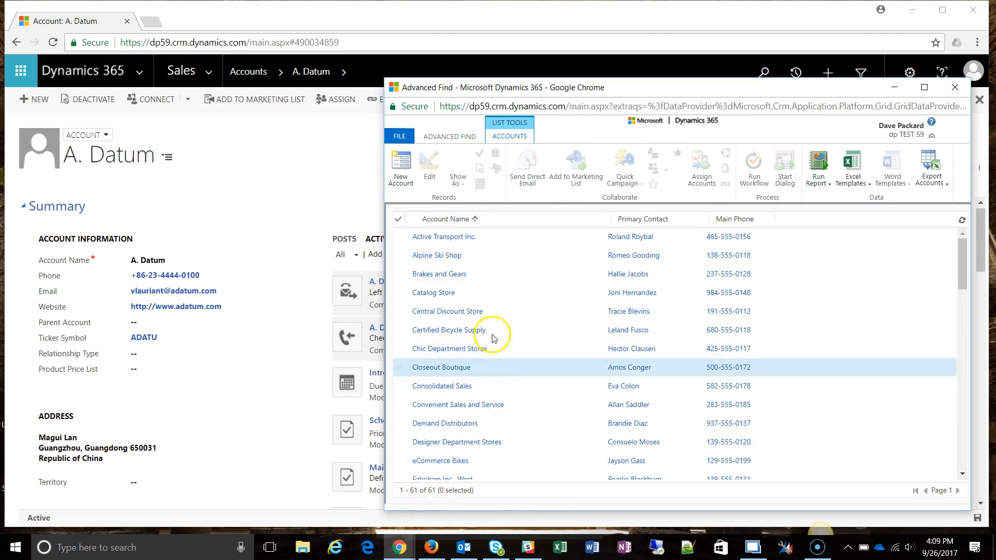
Step: Return to the query definition and add a second criterion, Status Equals Active
click(460, 138)
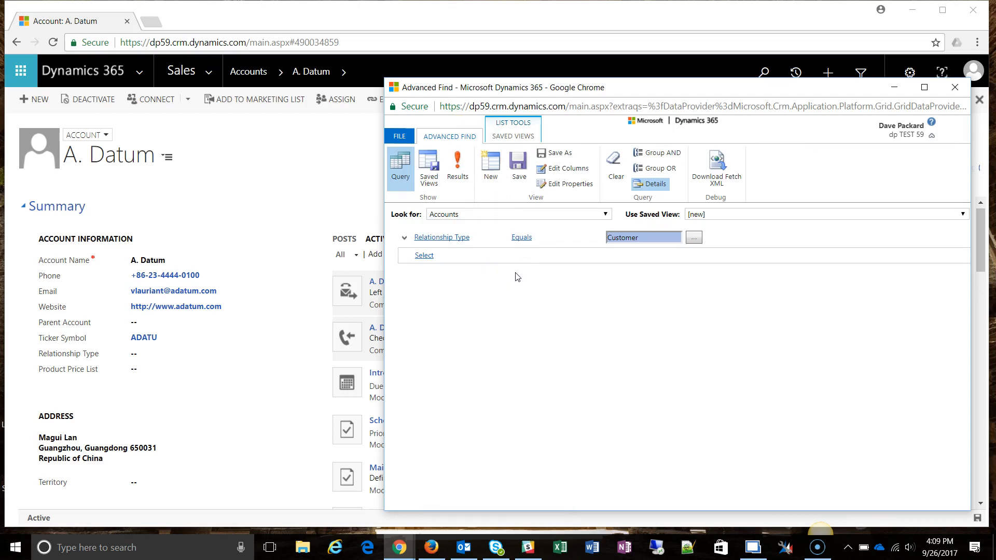
click(443, 261)
click(443, 254)
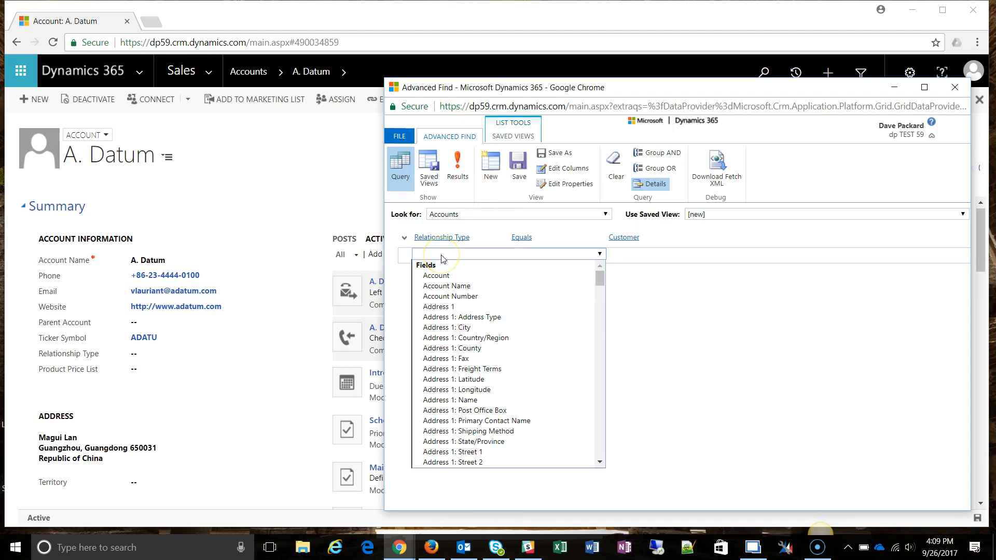
text(st)
key(Return)
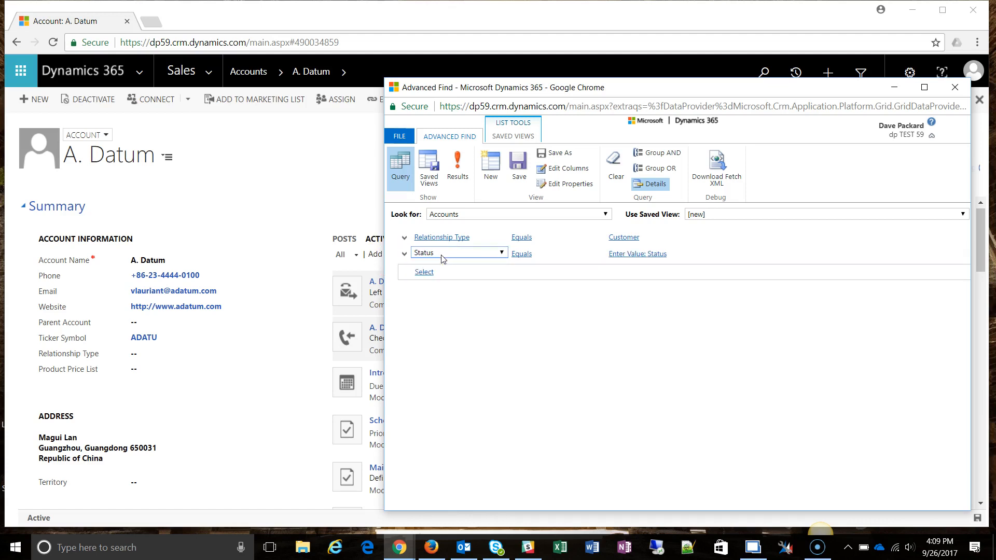
click(649, 254)
click(694, 254)
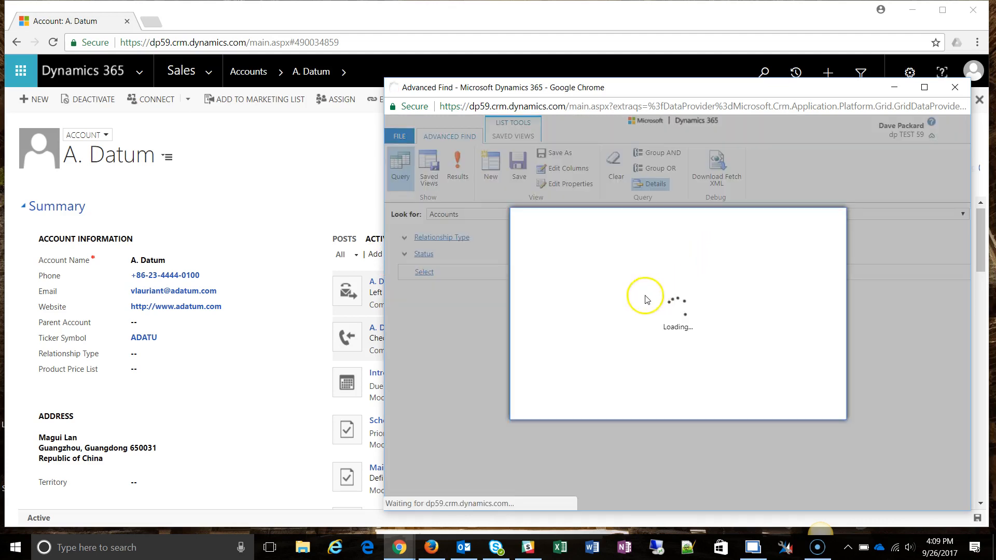
click(549, 301)
click(672, 326)
click(742, 404)
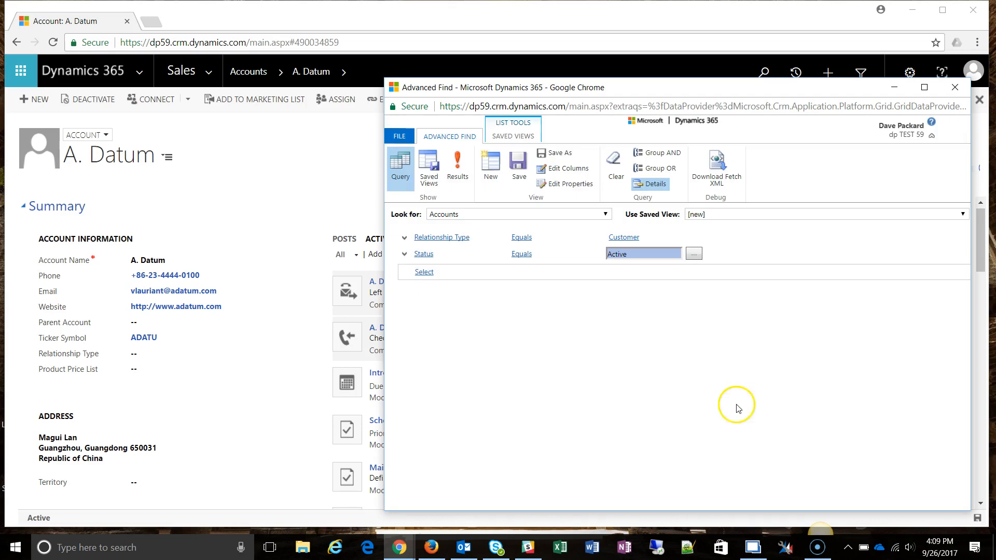
Step: Add the criterion Address 1: State/Province Equals OH to the accounts query and run it to show the results
click(432, 271)
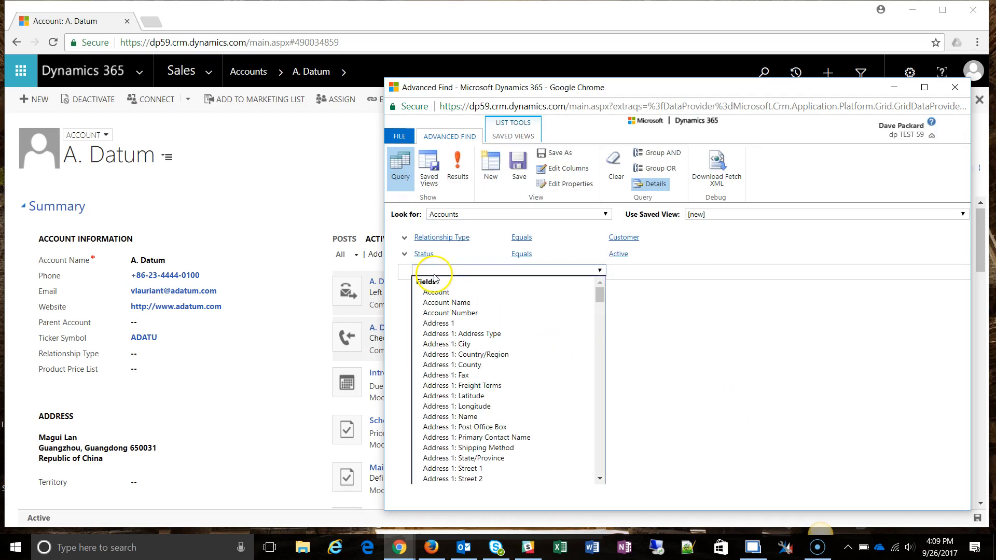
click(487, 459)
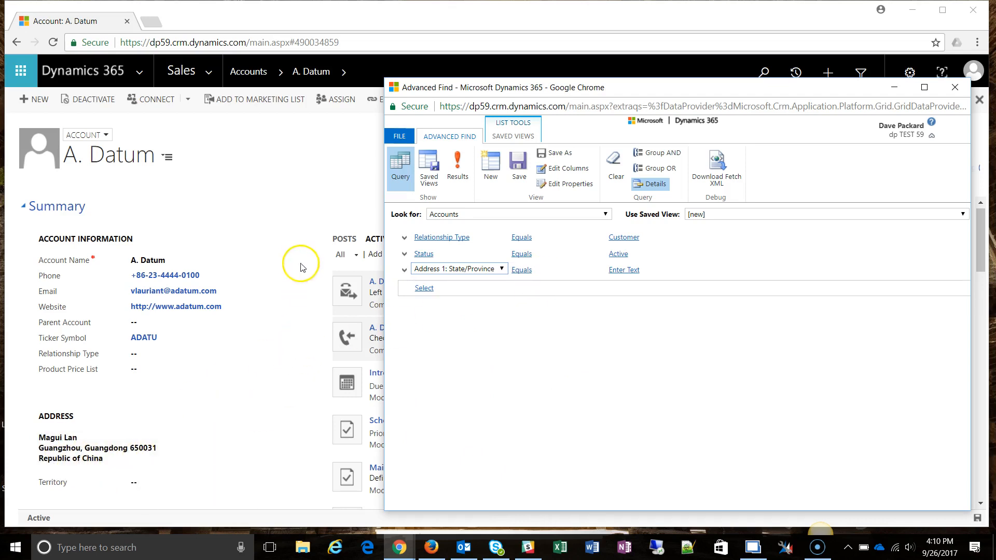
click(621, 270)
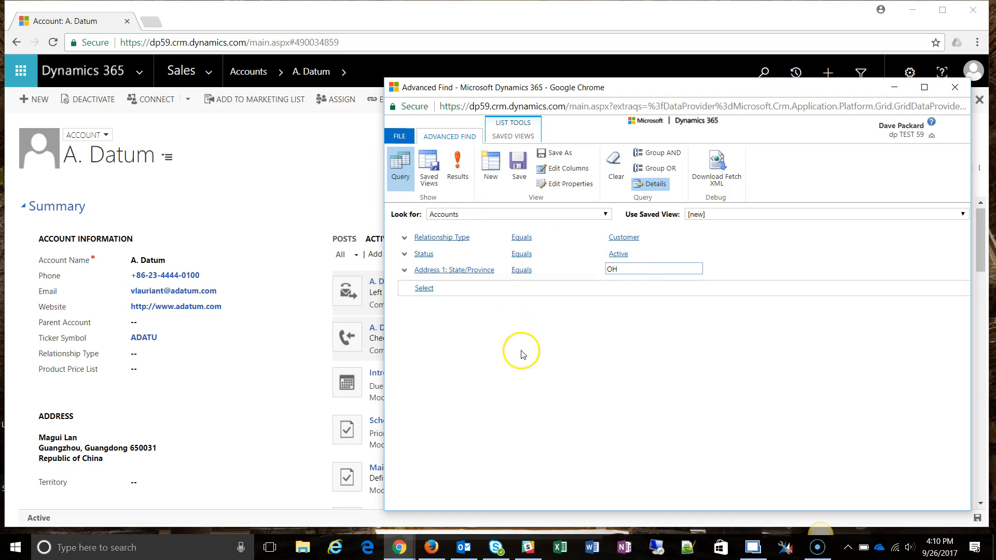
click(661, 239)
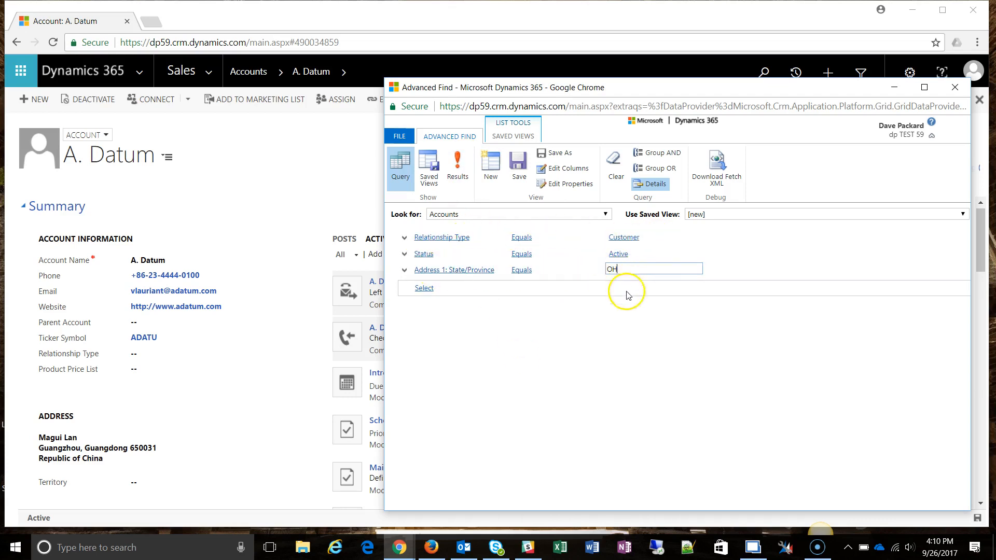
click(577, 392)
click(457, 165)
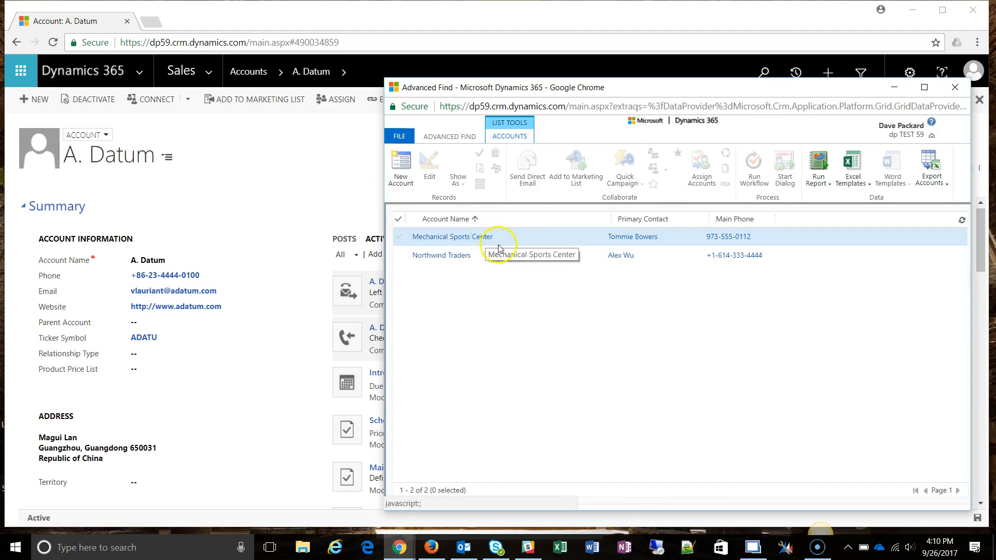
Step: Return to the query definition and add another criterion, Address 1: State/Province Equals NY
click(451, 136)
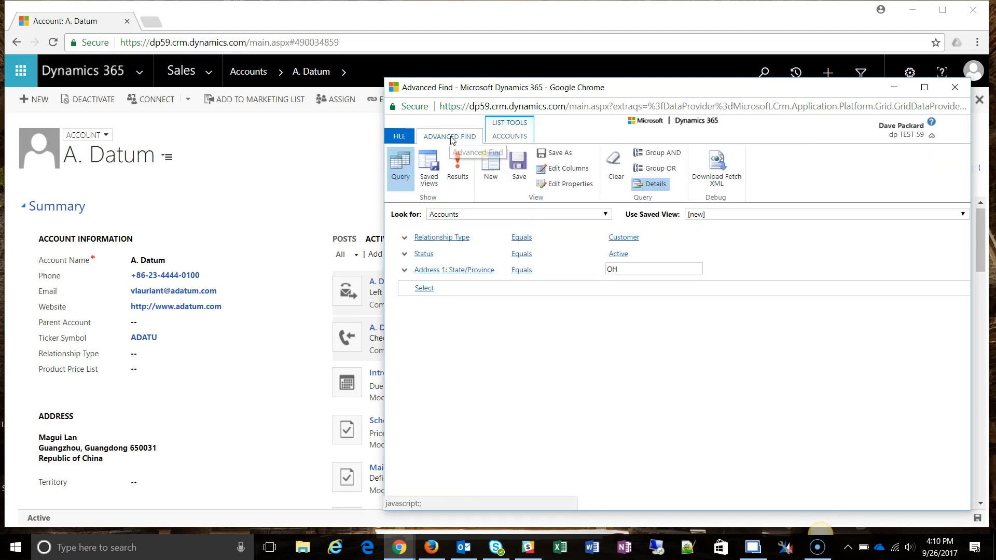
click(441, 289)
click(442, 288)
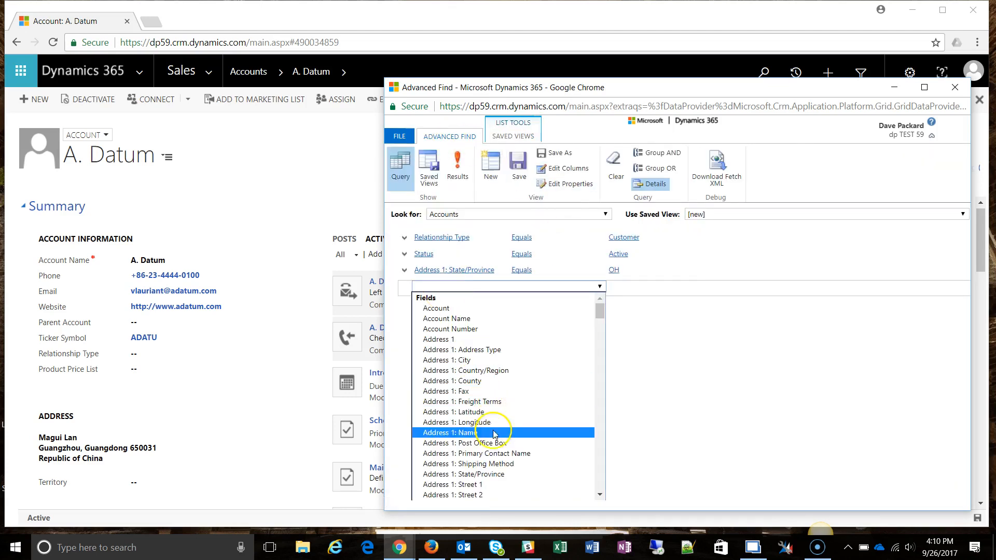
click(497, 476)
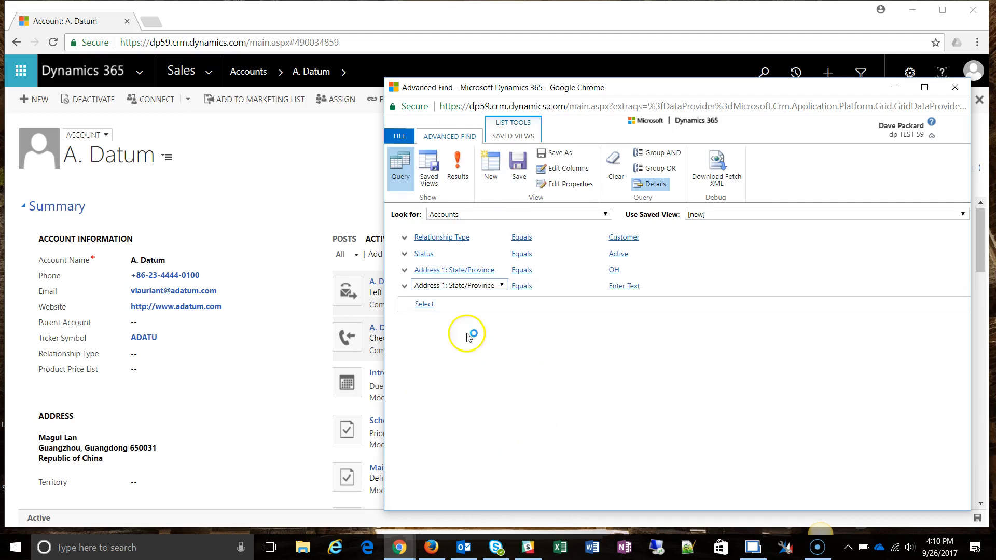
click(631, 287)
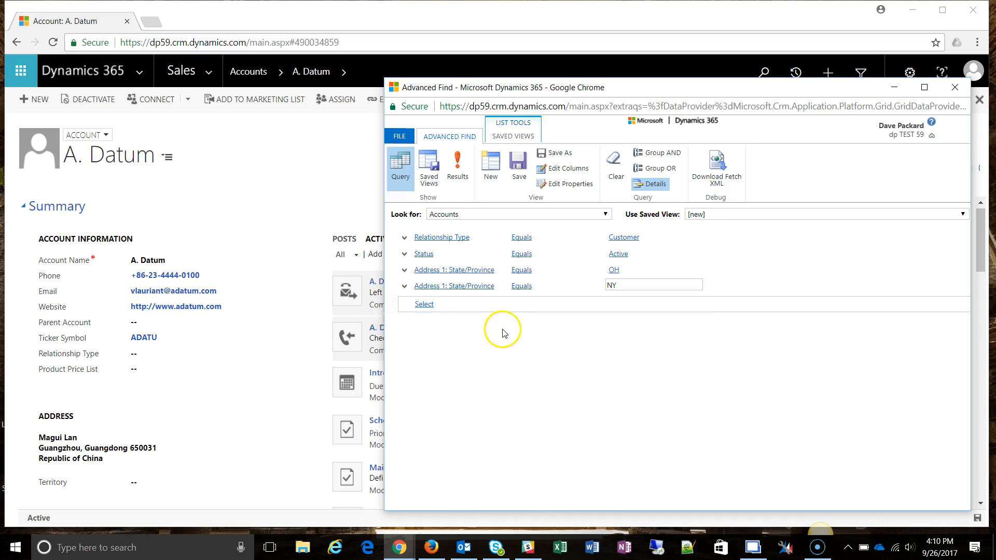
Step: Select the OH and NY State/Province criteria rows and group them with OR
click(404, 270)
click(410, 290)
click(405, 289)
click(412, 306)
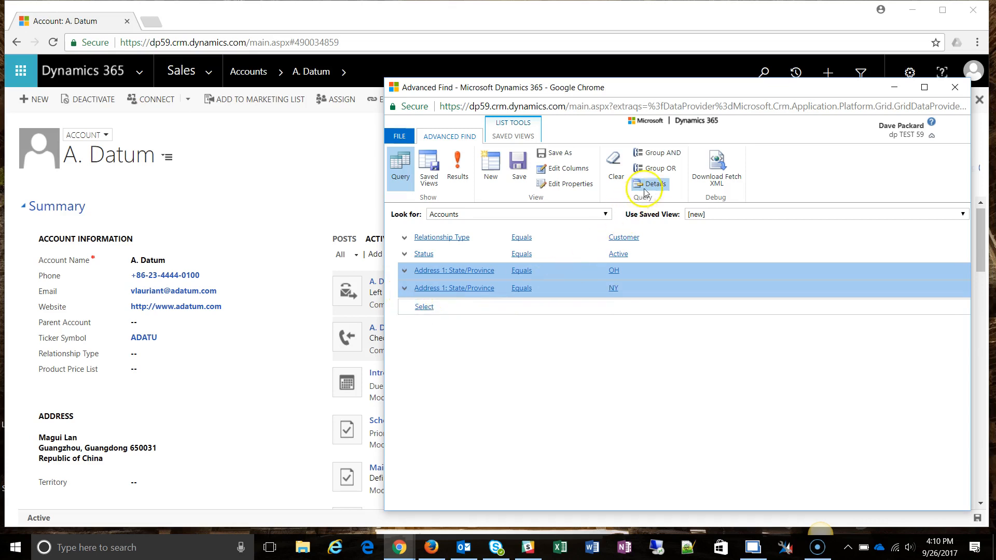
click(659, 170)
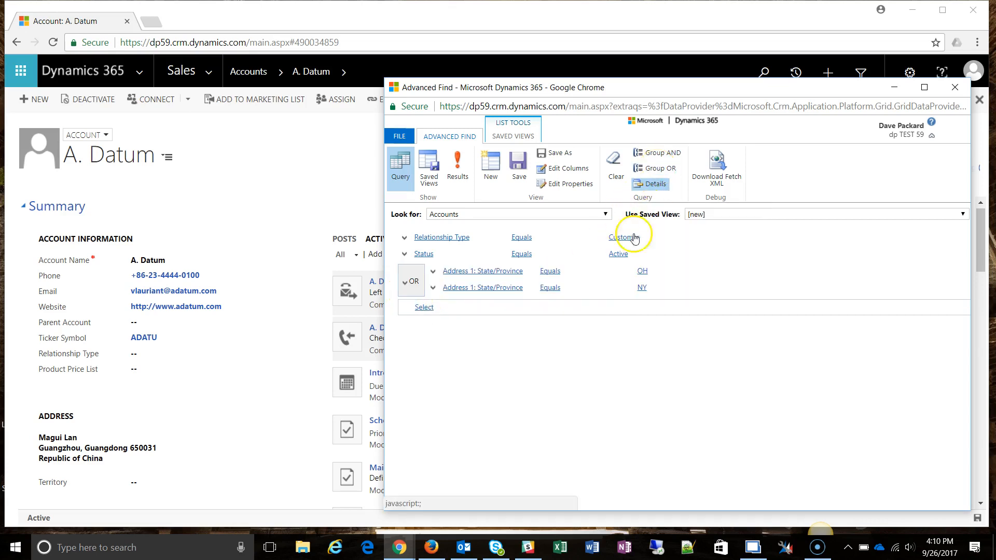
Step: Run the accounts query with the OR-grouped state criteria to show the results
click(439, 237)
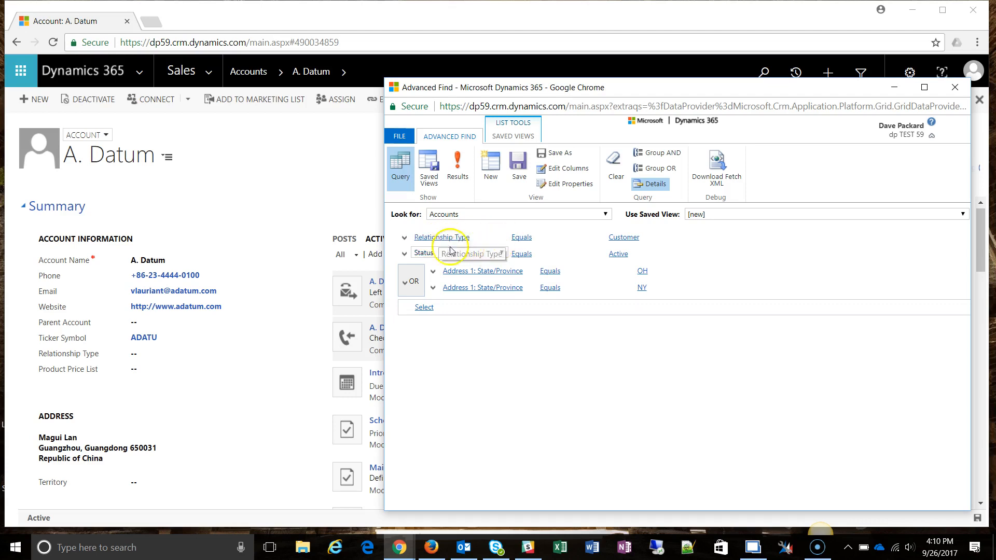
click(639, 240)
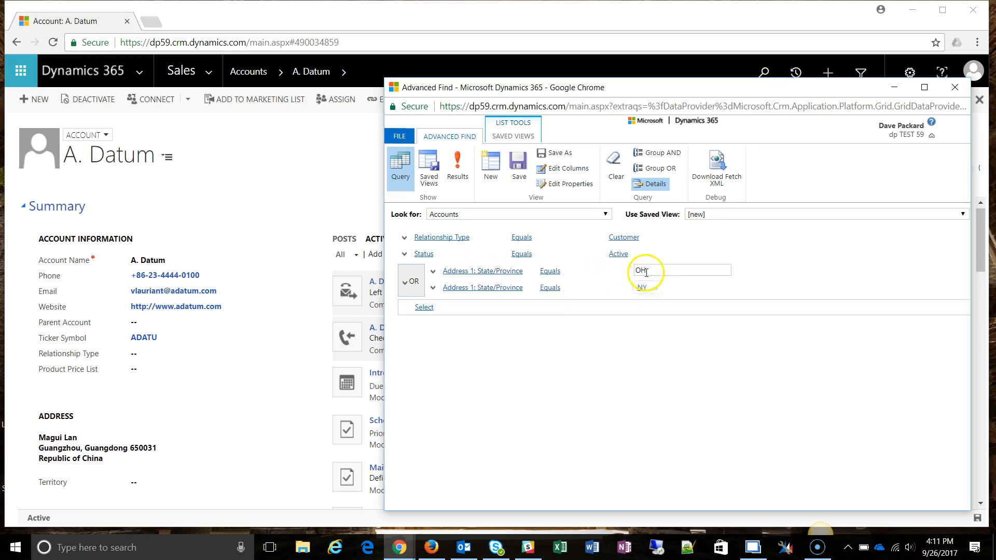
click(456, 169)
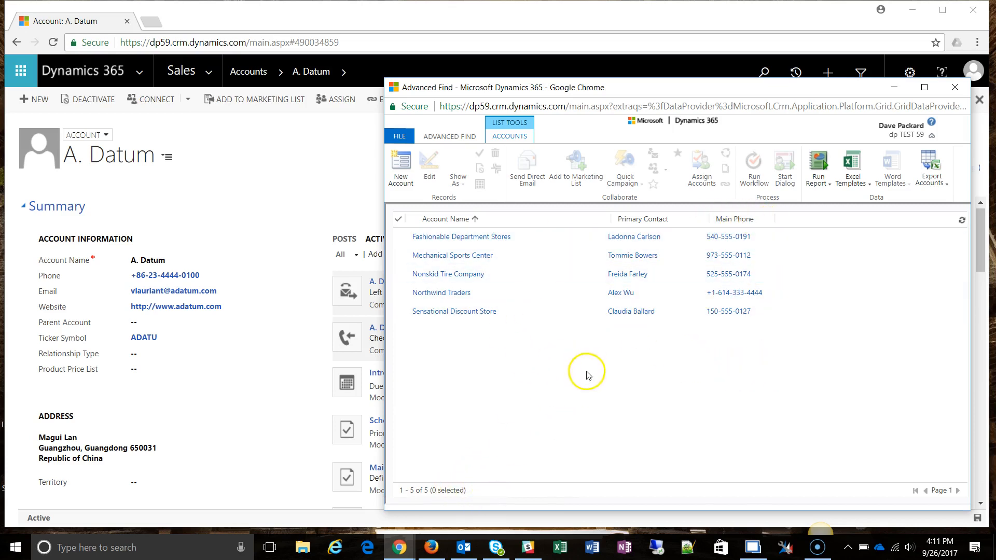
Step: Return to the query definition and add the Address 1 City, State/Province and Street columns to the view
click(457, 137)
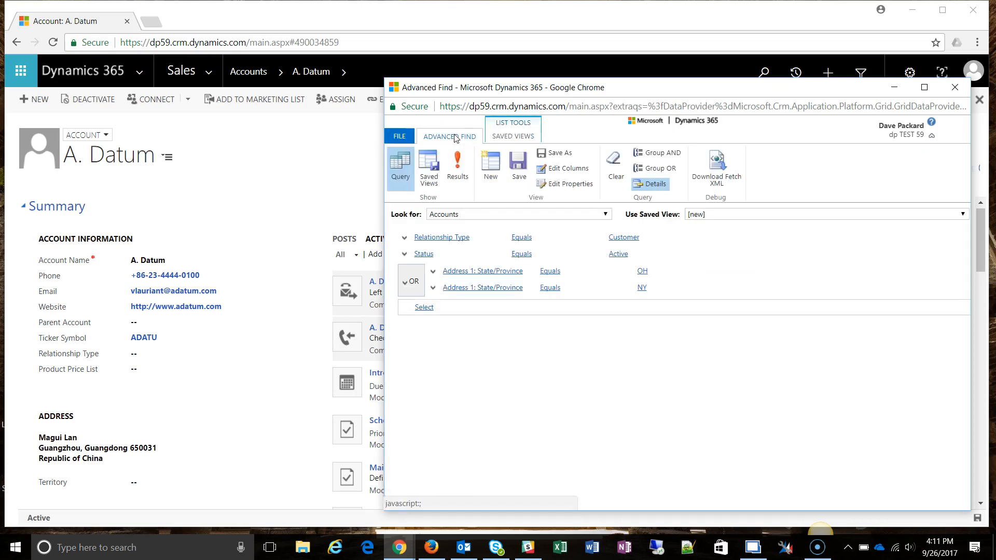
click(564, 169)
mouse_move(424, 557)
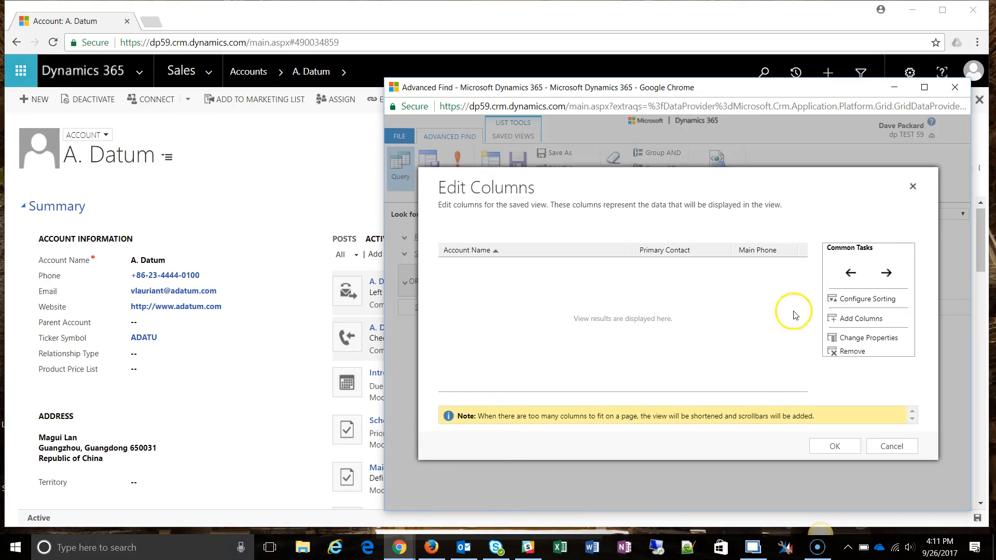
click(859, 320)
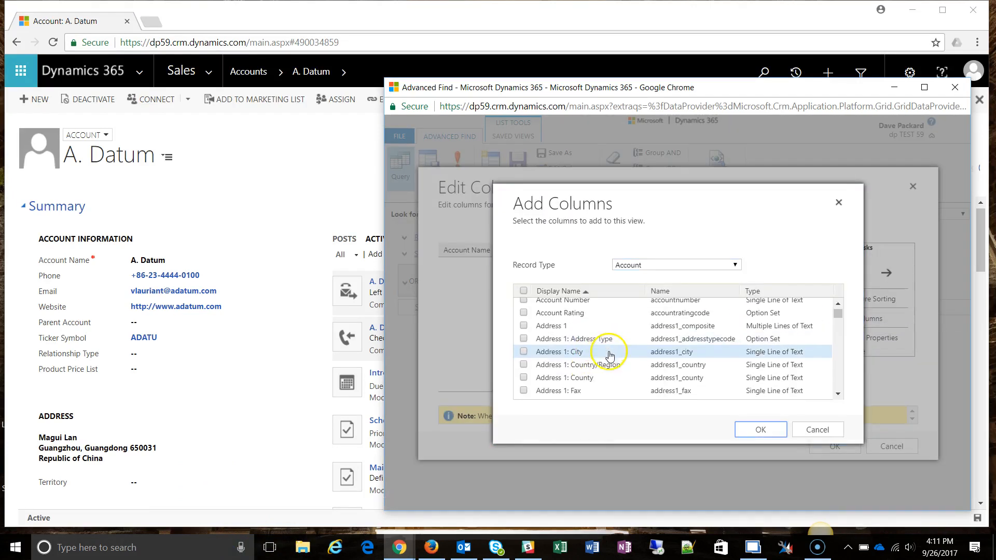
click(604, 357)
scroll(619, 372, down, 5)
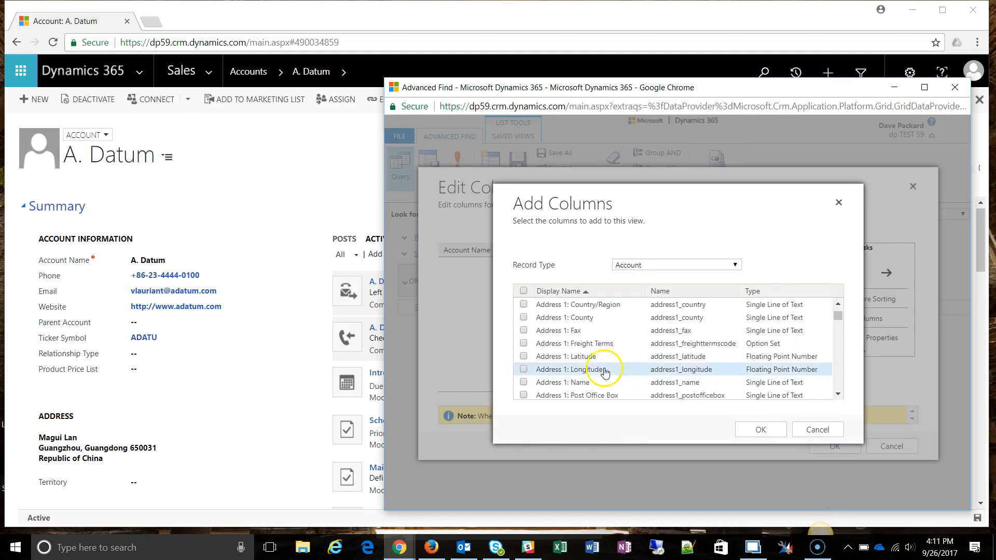
click(621, 369)
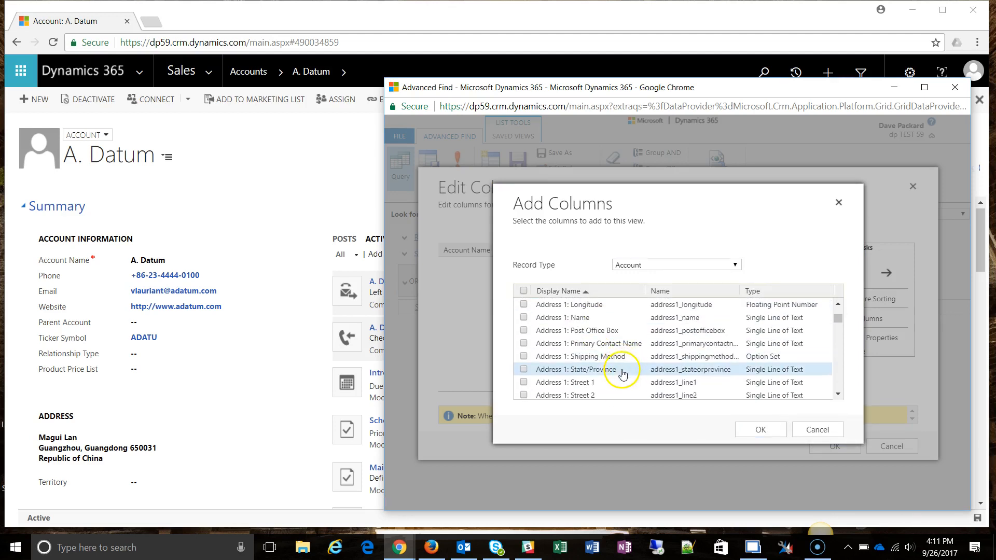
click(760, 430)
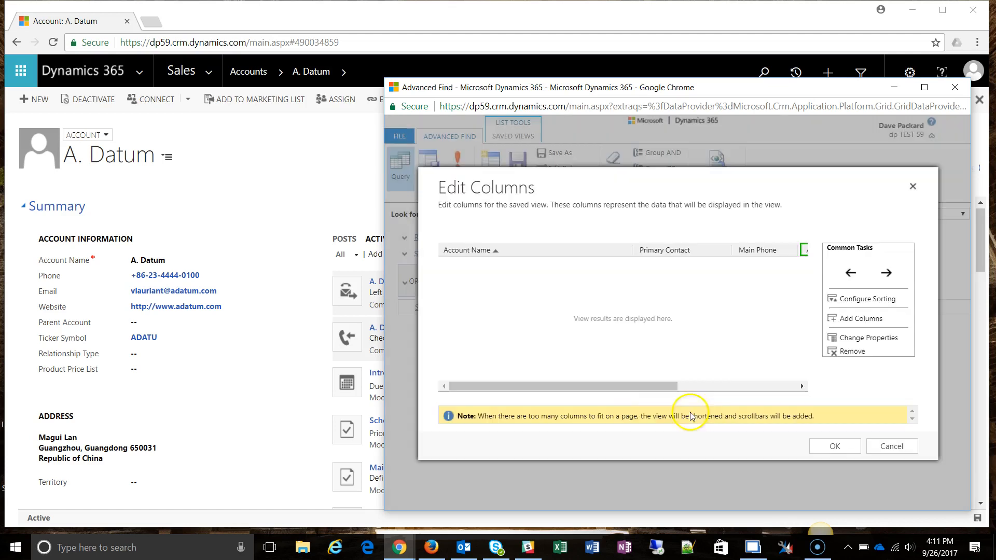
Step: Move the Address 1 Street column ahead of the City column and apply the column changes
drag(629, 385, 766, 385)
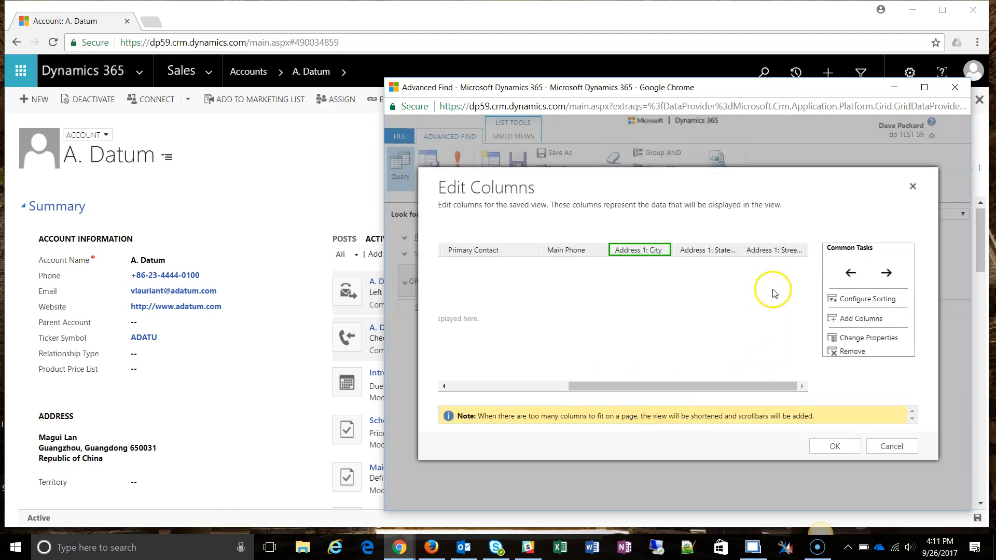
click(776, 251)
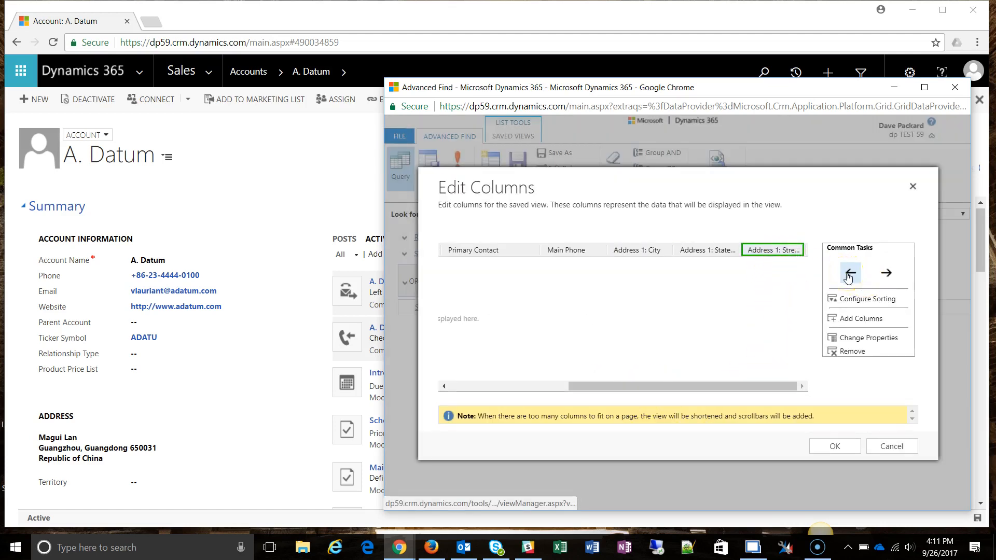
click(849, 277)
click(849, 278)
drag(691, 389, 811, 376)
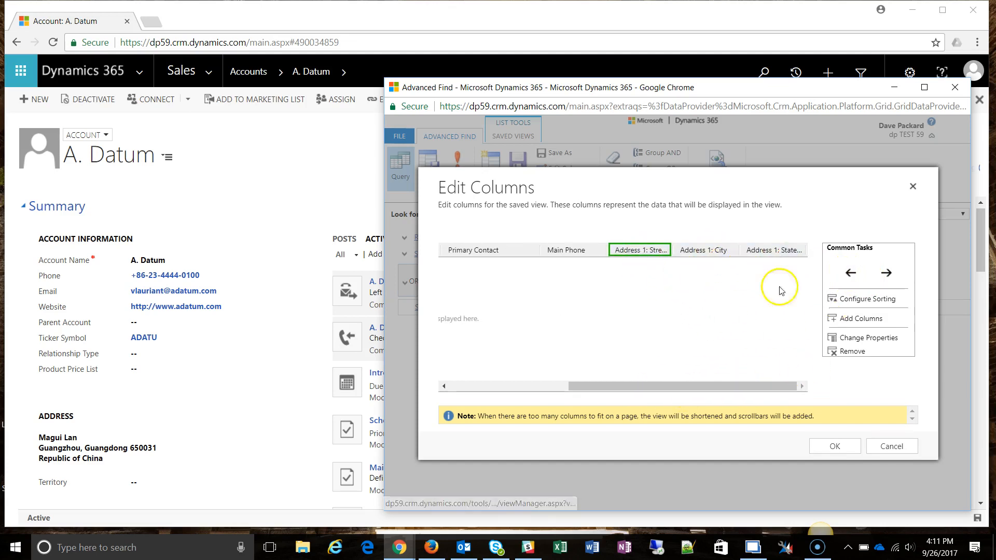
click(834, 447)
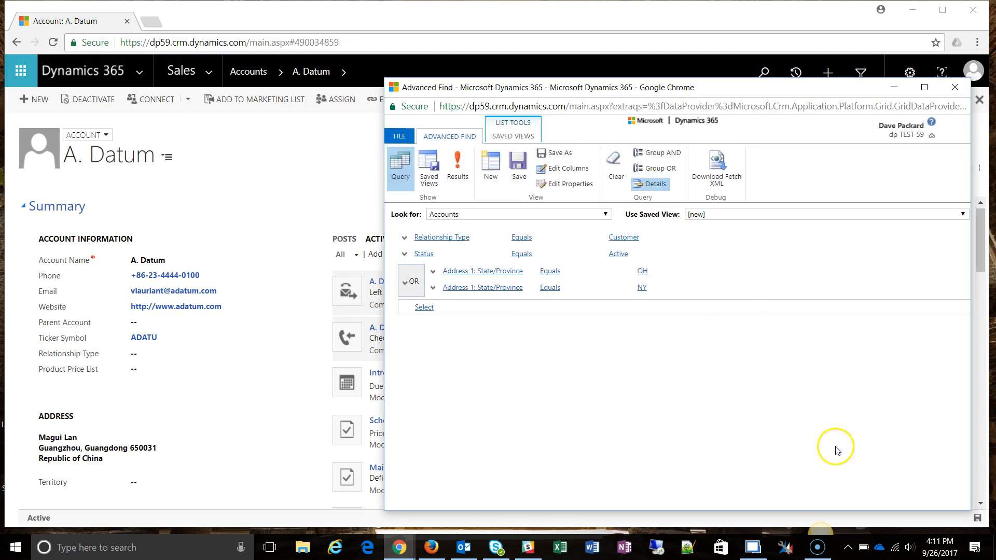
Step: Run the query to view the accounts with their address columns, and return to the query definition
click(458, 169)
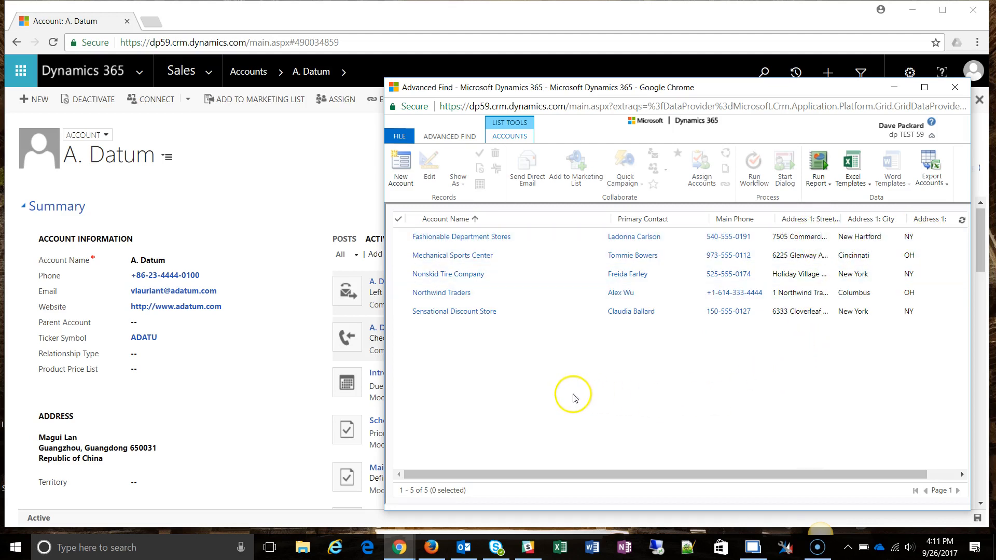
click(450, 137)
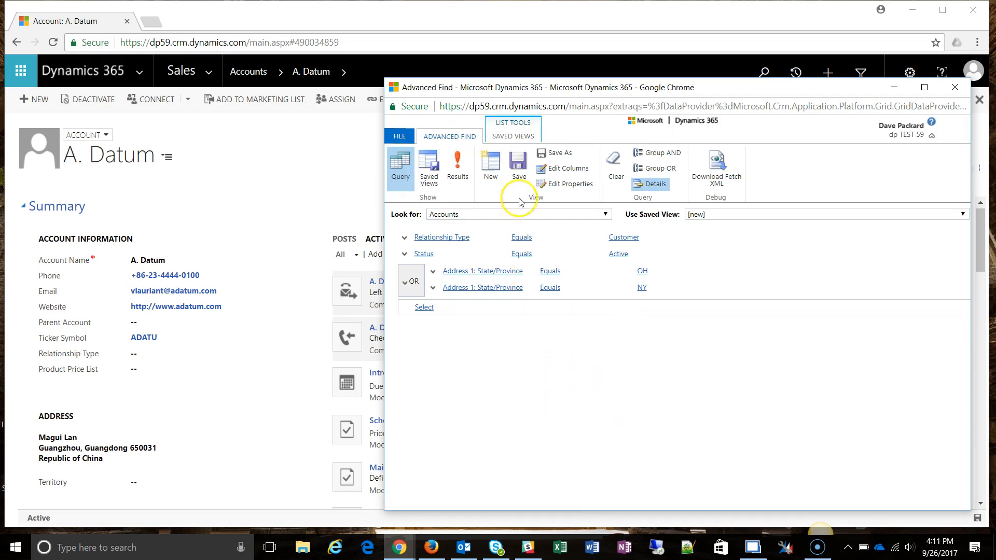
click(435, 323)
click(461, 287)
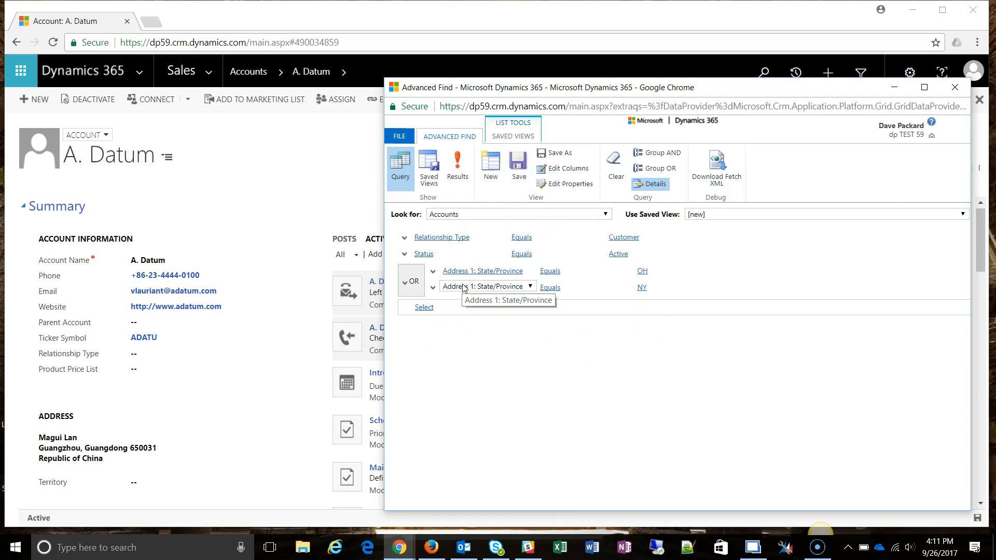
click(535, 369)
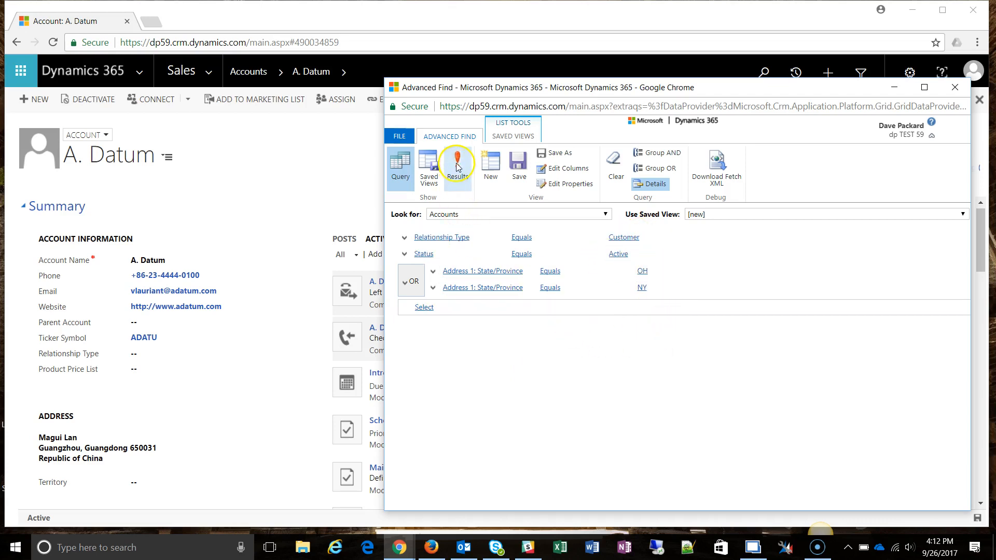
Step: Save the query as a new view named "Customers in OH and NY" and look it up among the saved views
click(518, 163)
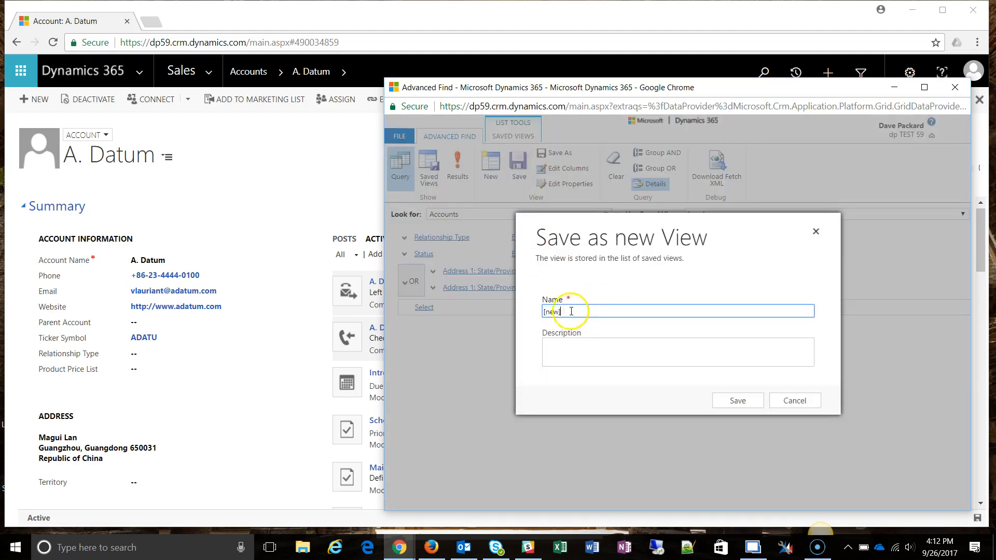
text(Customers in OH an)
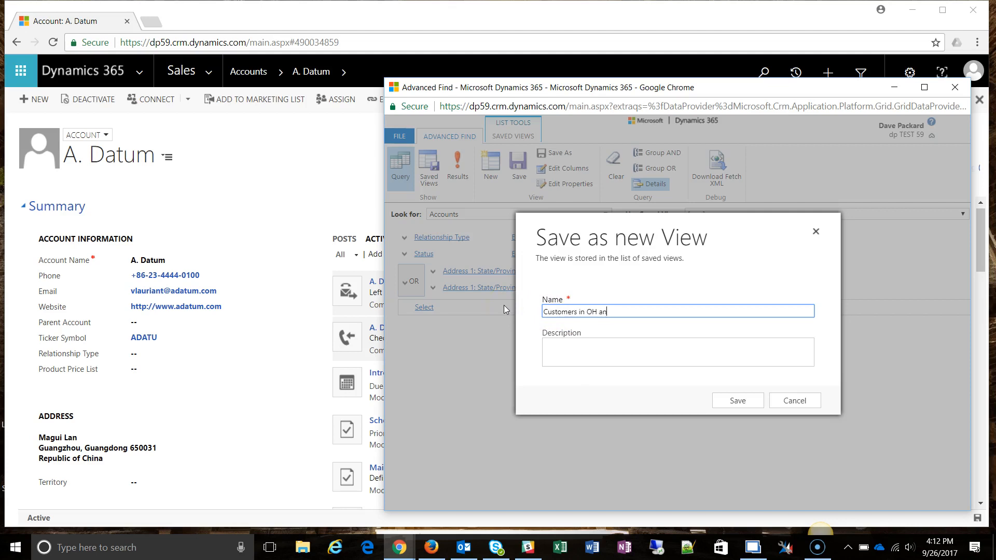
text(d NY)
click(737, 402)
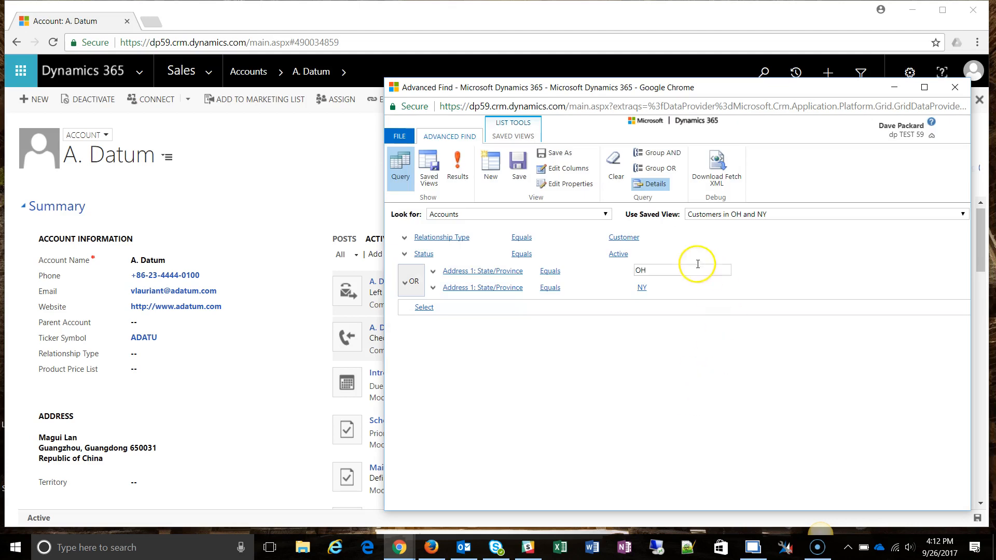
click(758, 218)
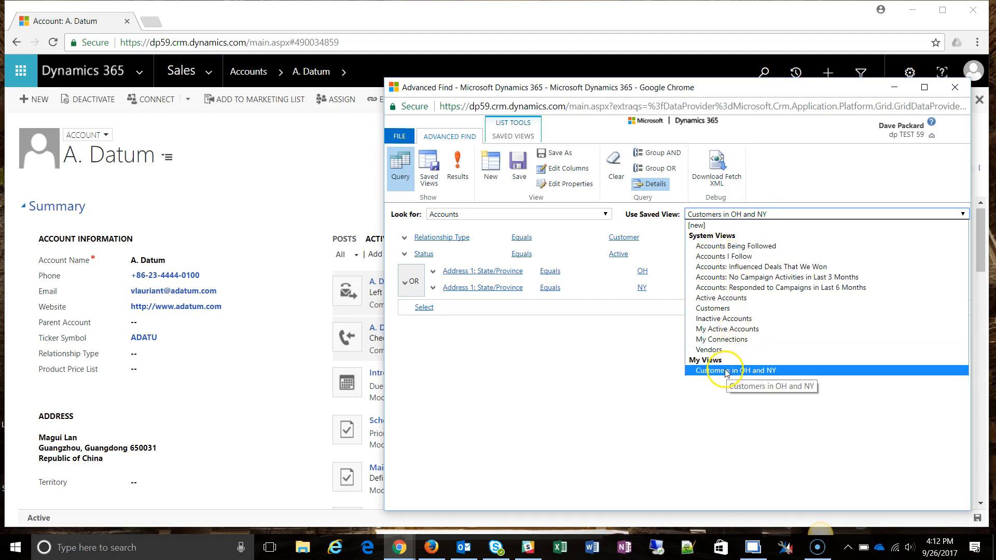
click(611, 382)
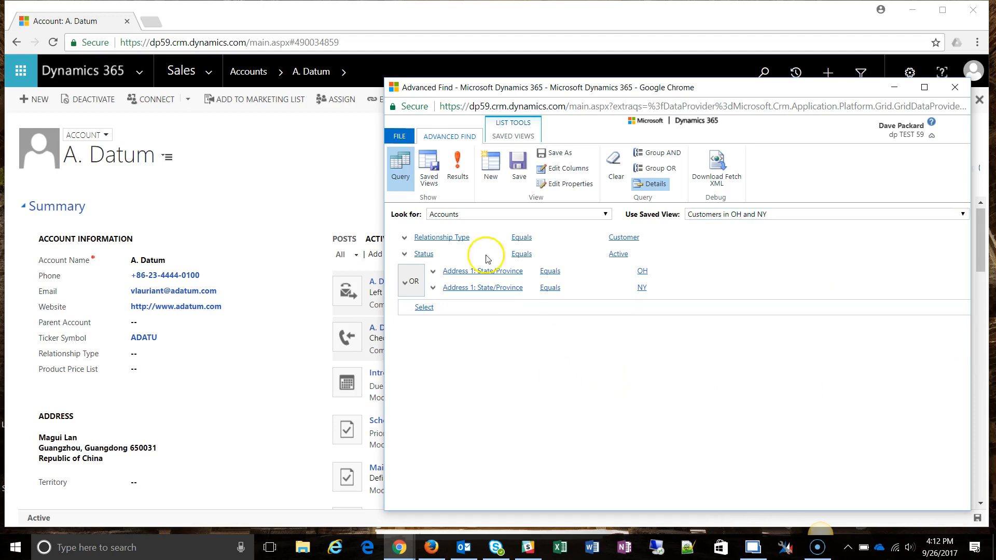
Step: Run the saved view "Customers in OH and NY" and select all accounts in the results
click(458, 166)
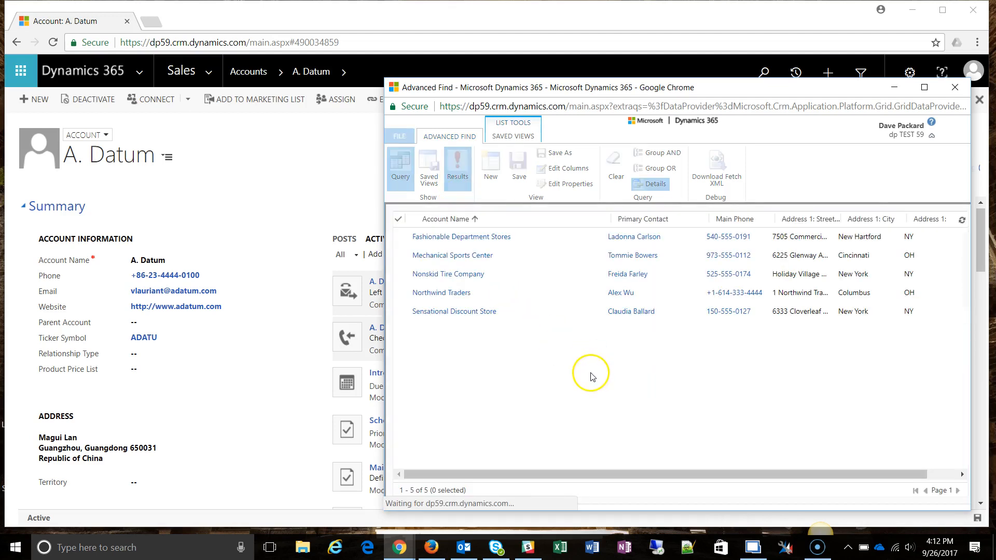
click(398, 219)
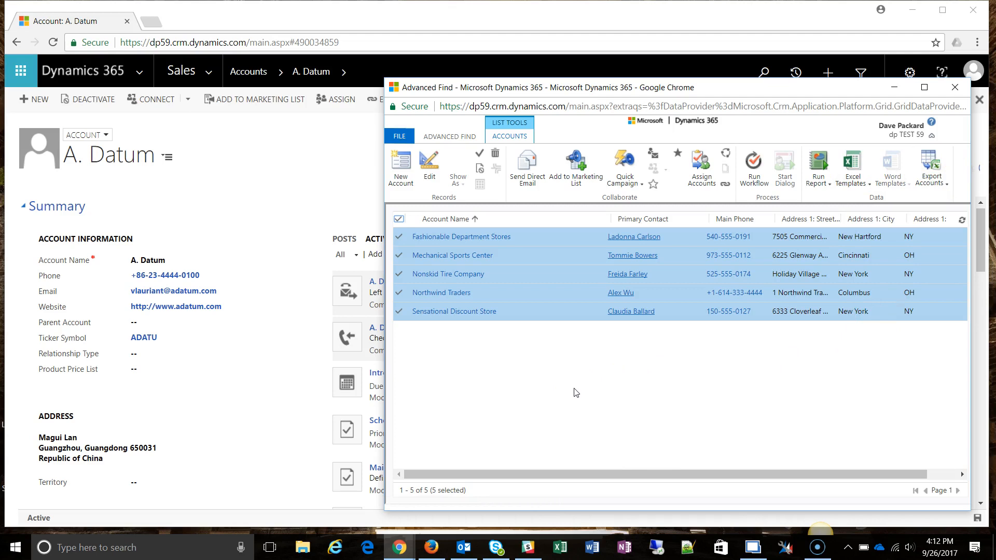
Step: Return to the query definition, and examine the A. Datum account form from the Summary section through Details for fields usable as query criteria
click(449, 136)
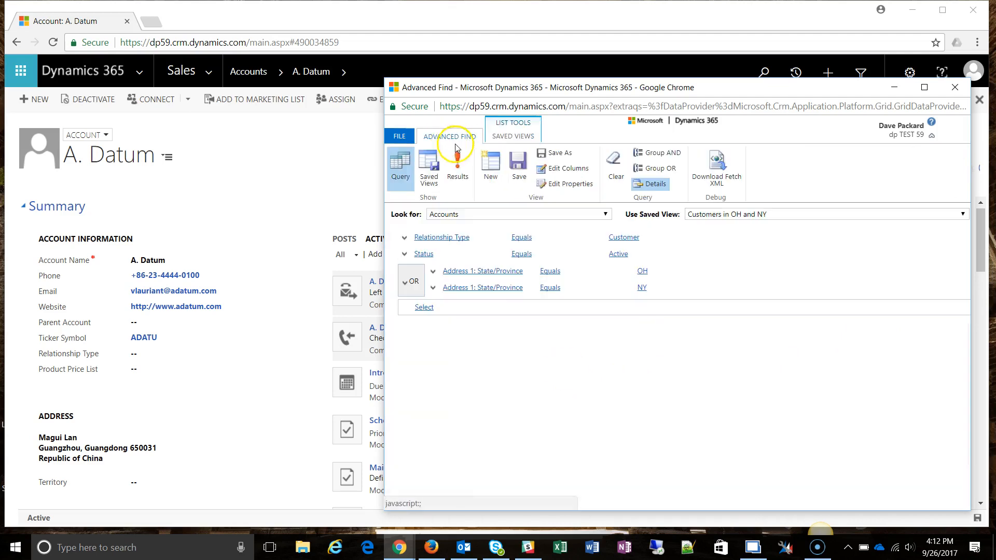
click(425, 239)
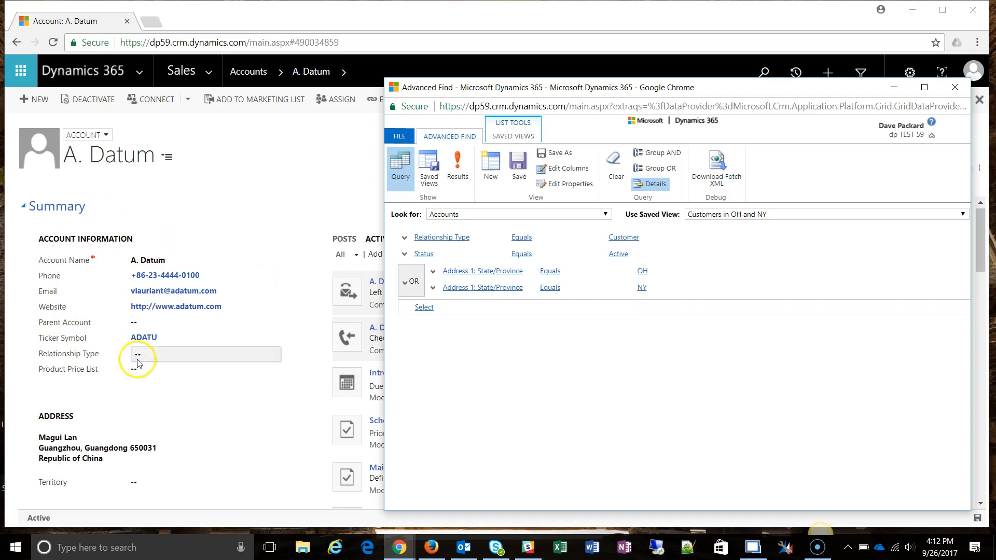
click(318, 266)
scroll(318, 267, down, 1)
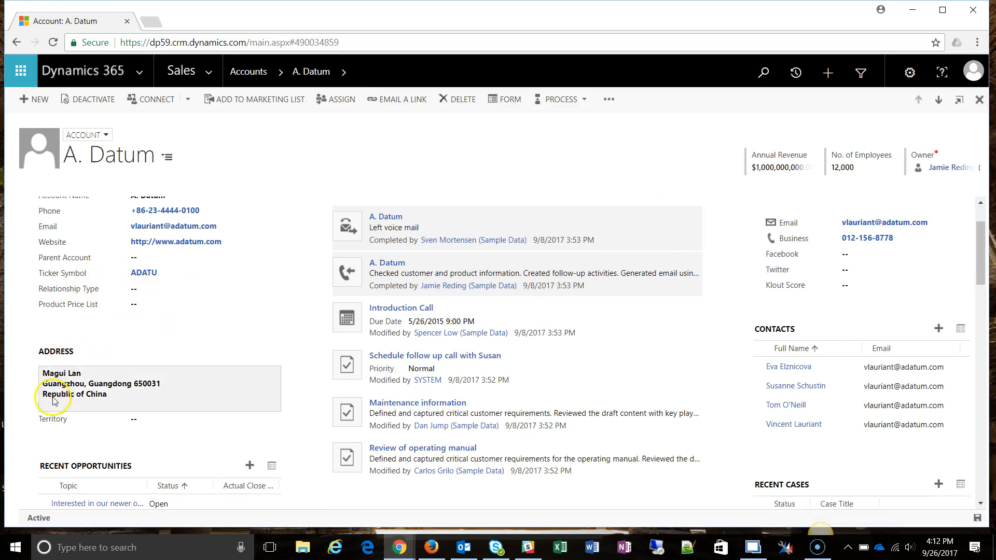
scroll(319, 292, up, 1)
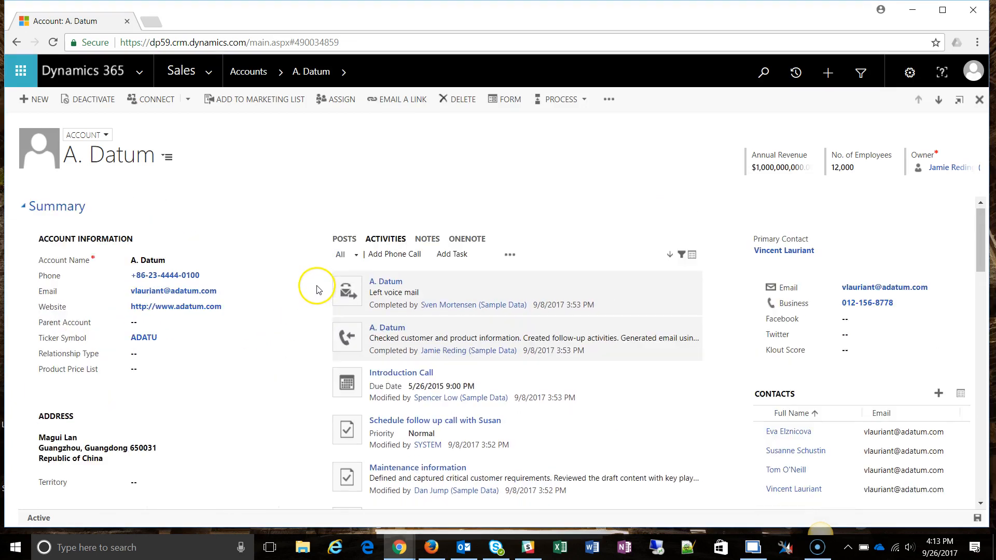
scroll(313, 284, down, 4)
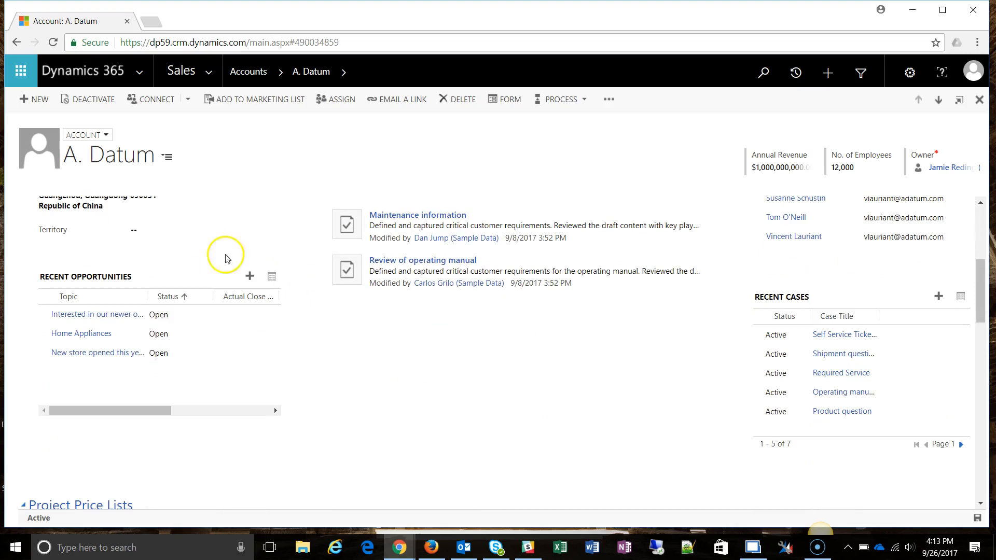
scroll(313, 308, down, 1)
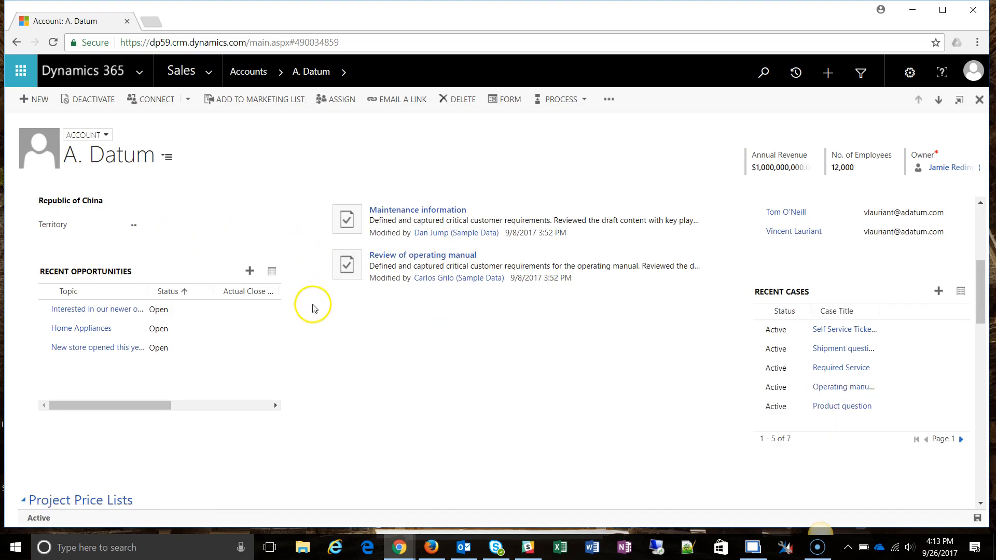
scroll(313, 308, down, 6)
scroll(314, 322, down, 4)
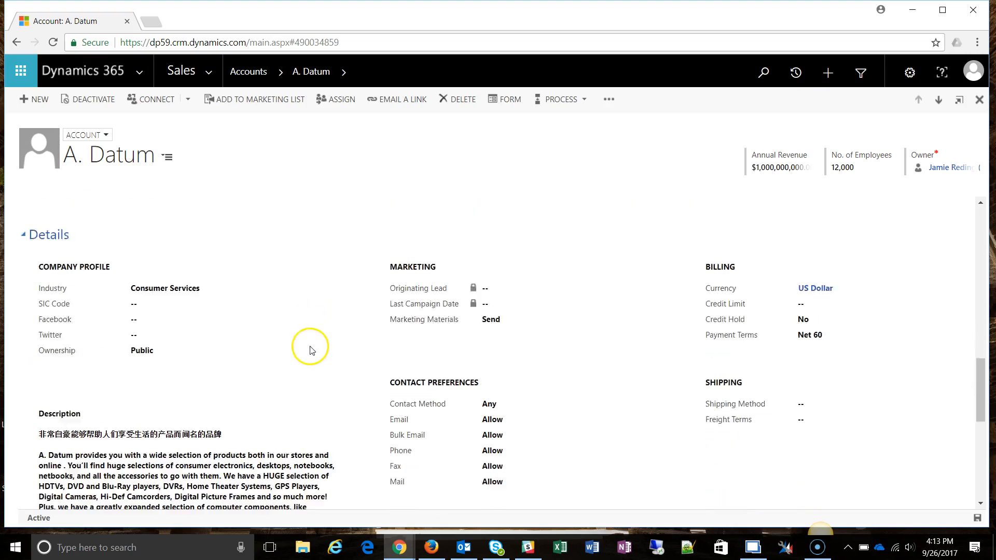